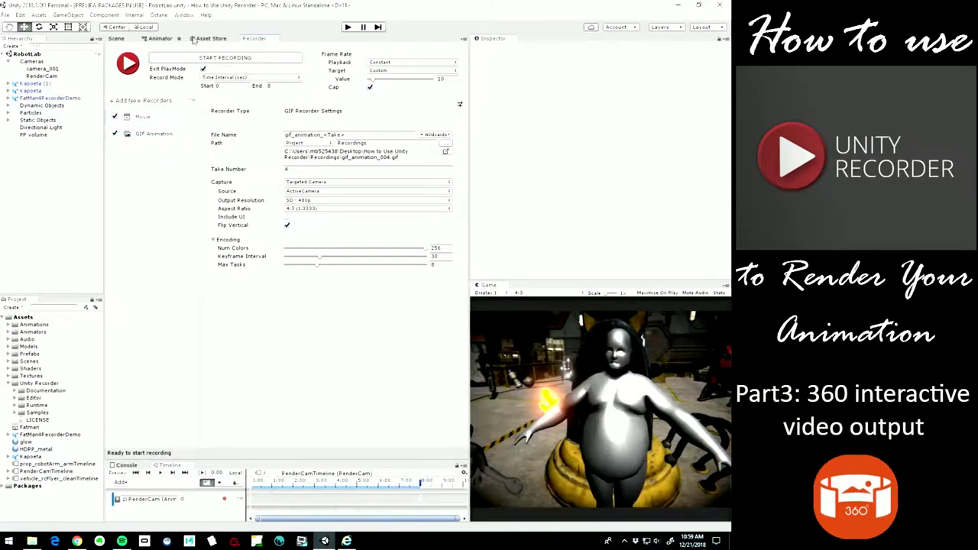
Glance at the Unity Recorder store page, then bring the Recorder window back to the front
{"action": "left_click", "coordinate": [210, 39]}
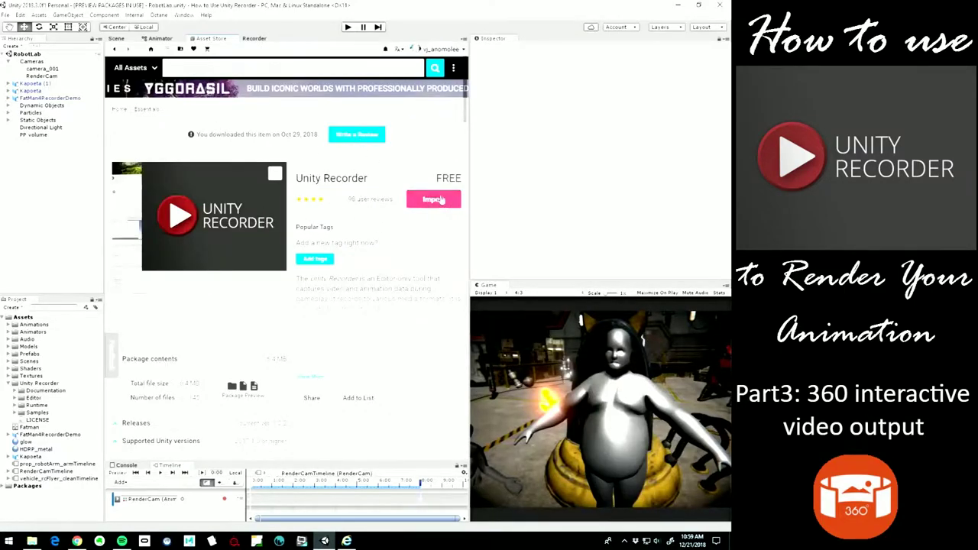
{"action": "left_click", "coordinate": [254, 38]}
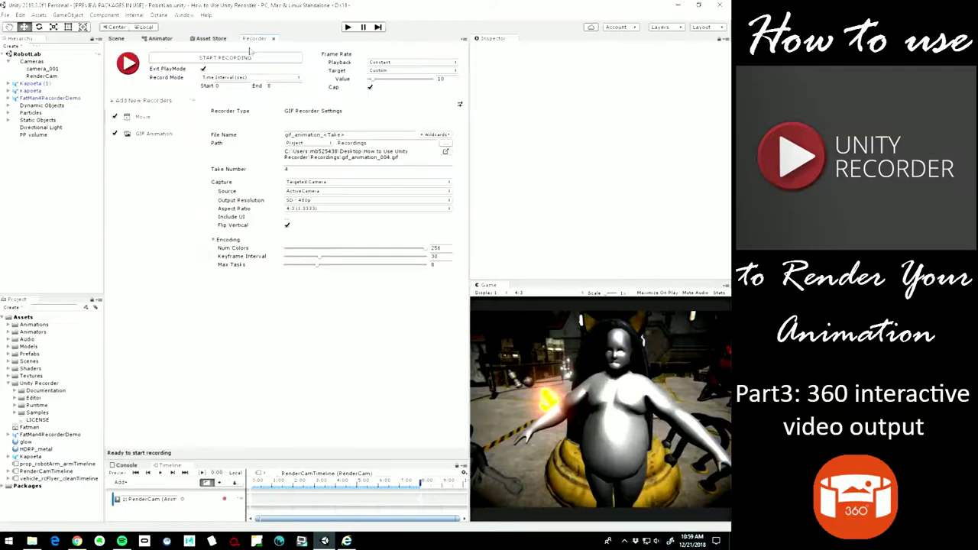
{"action": "left_click", "coordinate": [184, 15]}
{"action": "mouse_move", "coordinate": [230, 112]}
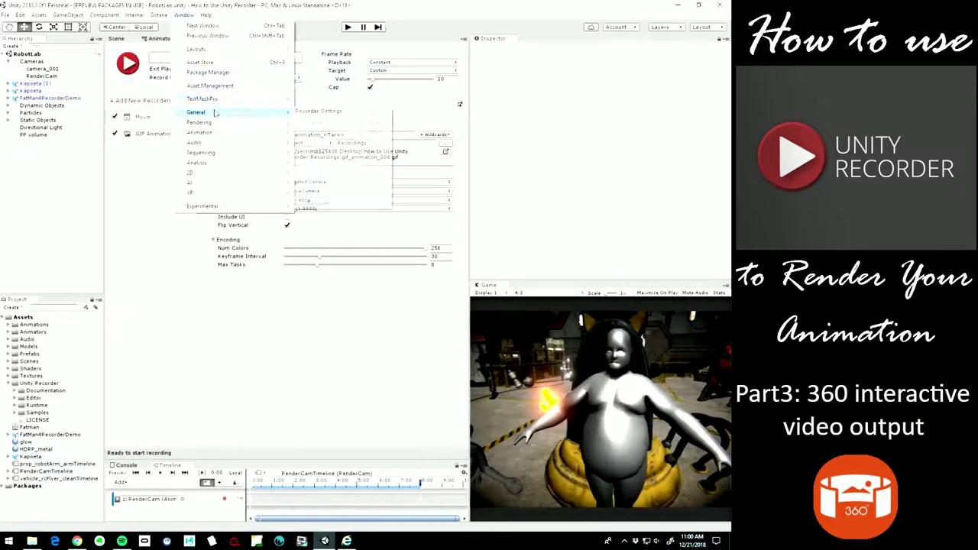
{"action": "mouse_move", "coordinate": [323, 203]}
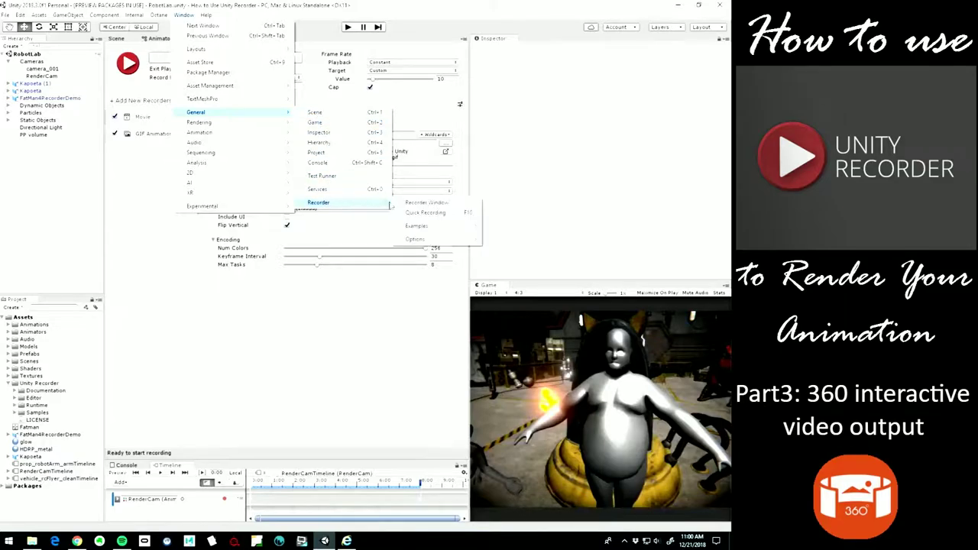
{"action": "left_click", "coordinate": [425, 204]}
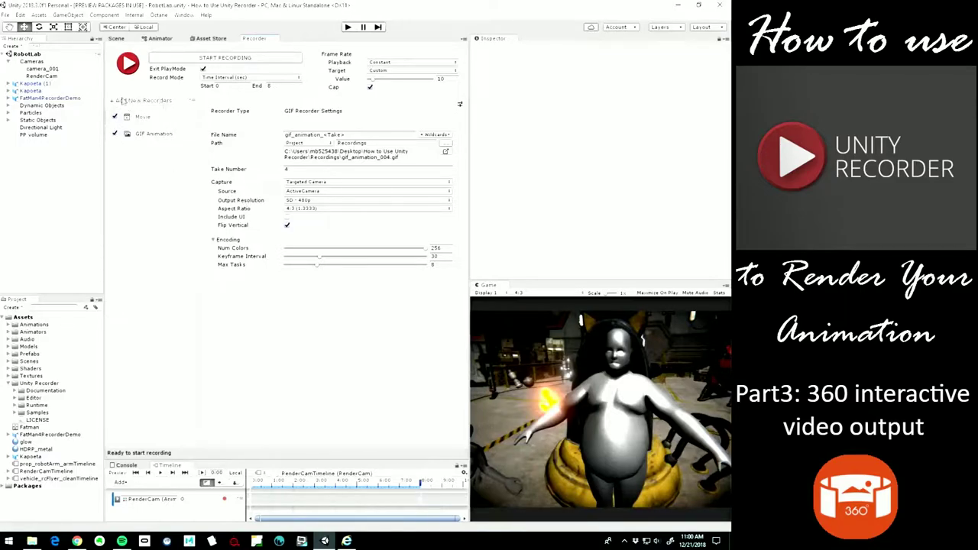
Add a Movie recorder from Add New Recorders and rename Movie (1) to '360 video'
{"action": "left_click", "coordinate": [123, 101]}
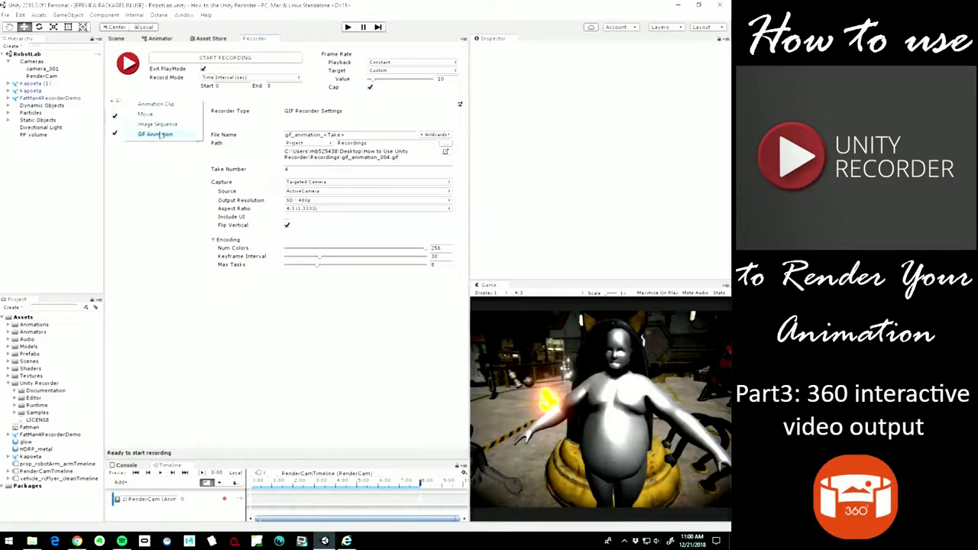
{"action": "left_click", "coordinate": [157, 116]}
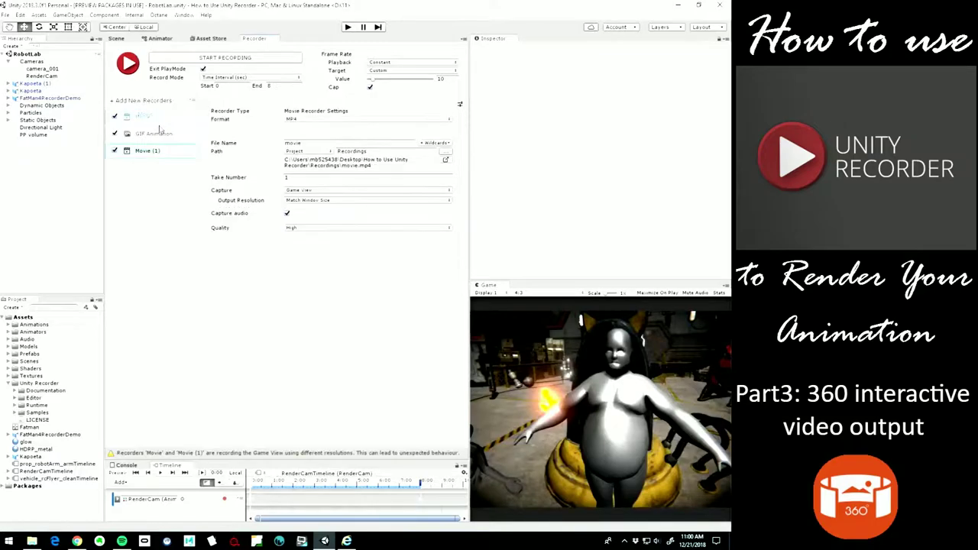
{"action": "double_click", "coordinate": [157, 150]}
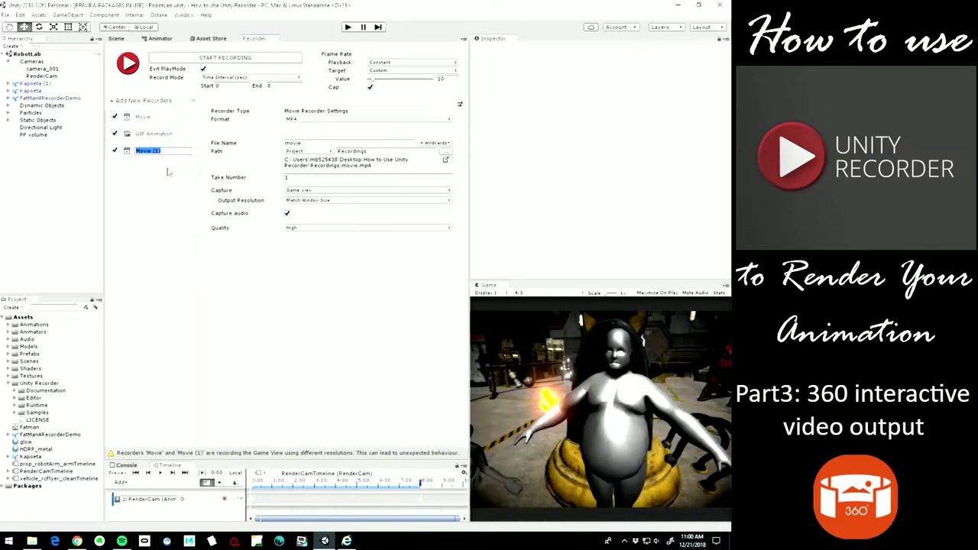
{"action": "left_click", "coordinate": [162, 150]}
{"action": "key", "text": "ctrl+a"}
{"action": "type", "text": "360 video"}
{"action": "key", "text": "Return"}
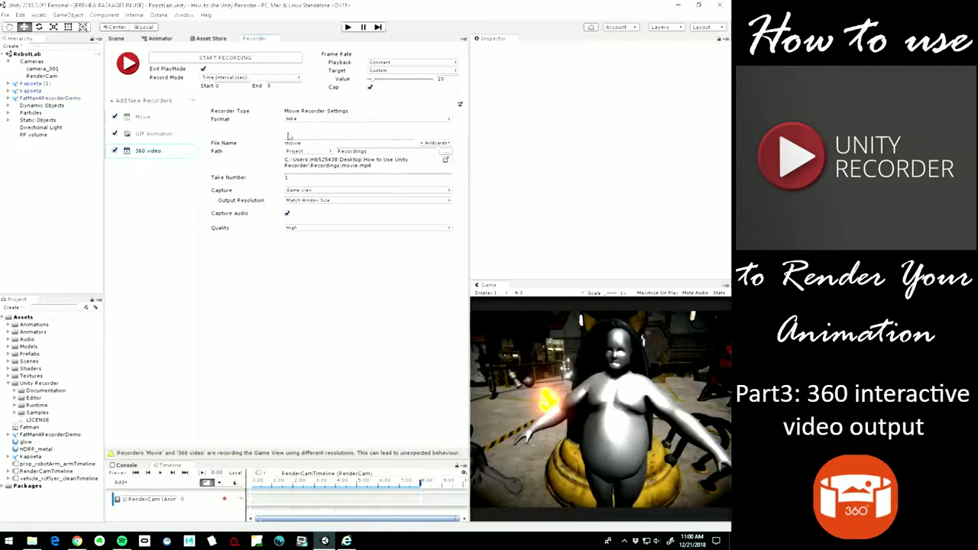
Switch the 360 video recorder's Capture from Game View to 360 View, keeping MainCamera as source
{"action": "left_click", "coordinate": [305, 191]}
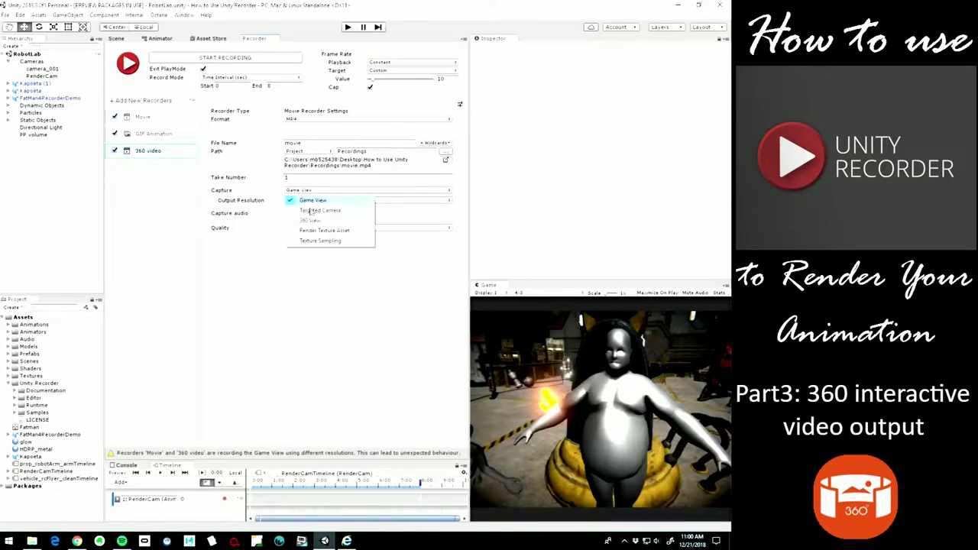
{"action": "left_click", "coordinate": [307, 220]}
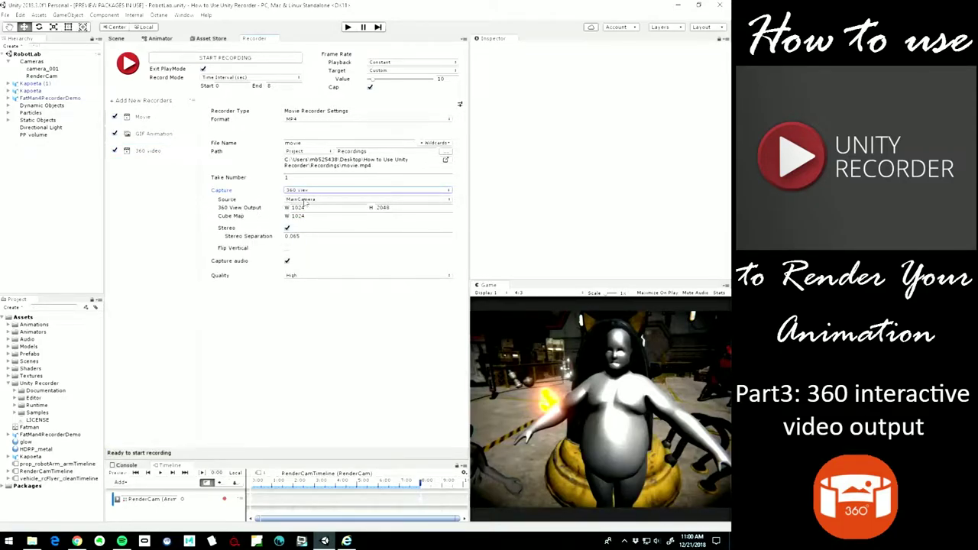
{"action": "left_click", "coordinate": [305, 201]}
{"action": "left_click", "coordinate": [306, 204]}
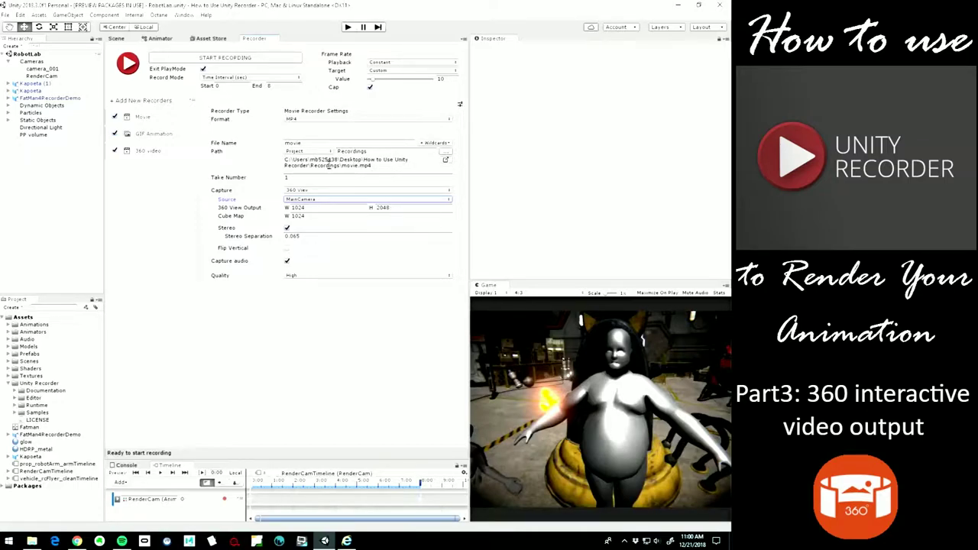
Name the 360 video recorder's output file '360 vodeo' and add <Take> and <Extension> wildcards
{"action": "left_click", "coordinate": [310, 145]}
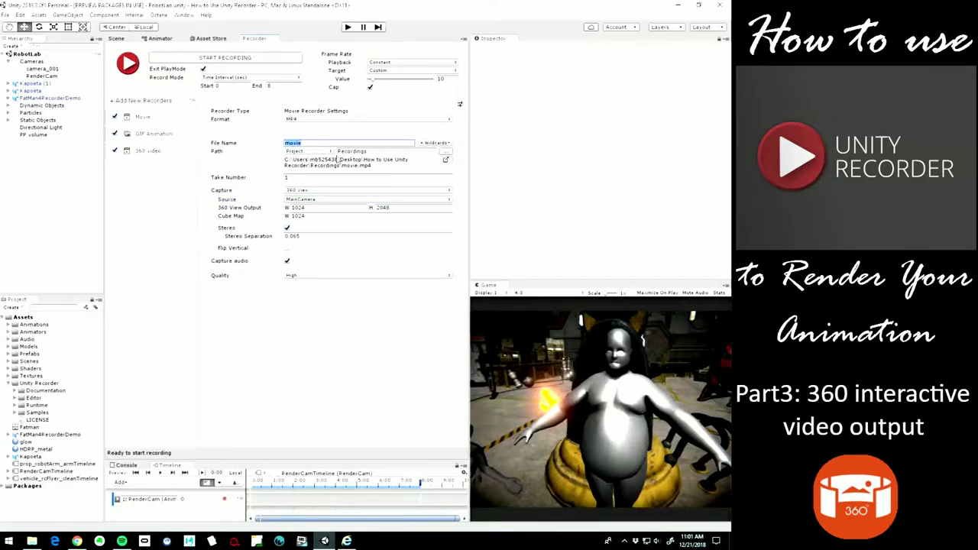
{"action": "type", "text": "360 vodeo"}
{"action": "left_click", "coordinate": [425, 178]}
{"action": "left_click", "coordinate": [434, 144]}
{"action": "left_click", "coordinate": [443, 173]}
{"action": "left_click", "coordinate": [432, 142]}
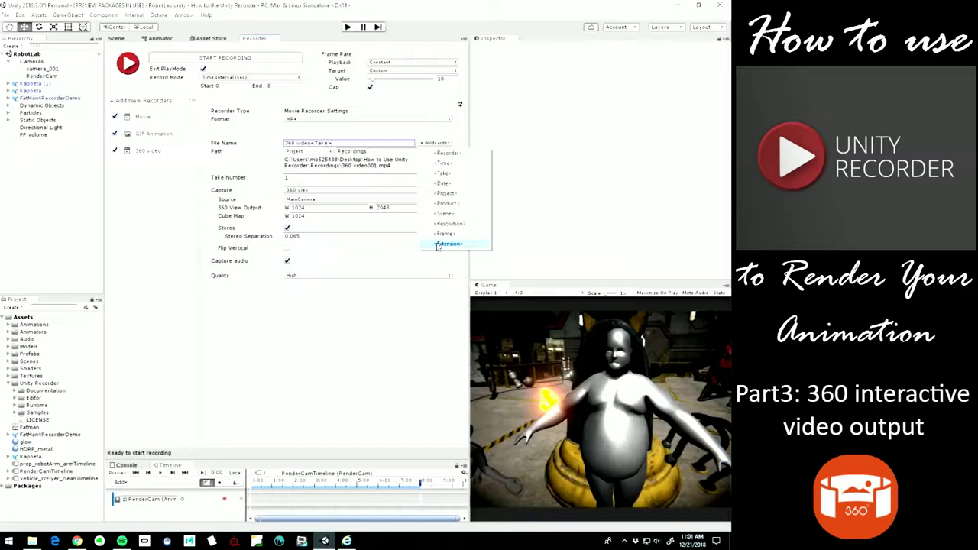
{"action": "left_click", "coordinate": [448, 244]}
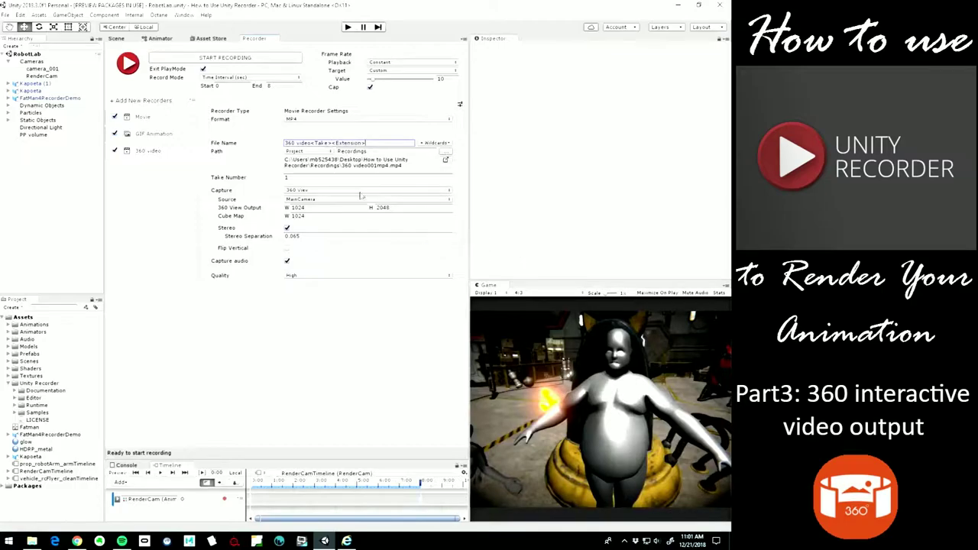
Append the <Extension> wildcard to the GIF Animation recorder's file name, then return to the Movie recorder
{"action": "left_click", "coordinate": [137, 134]}
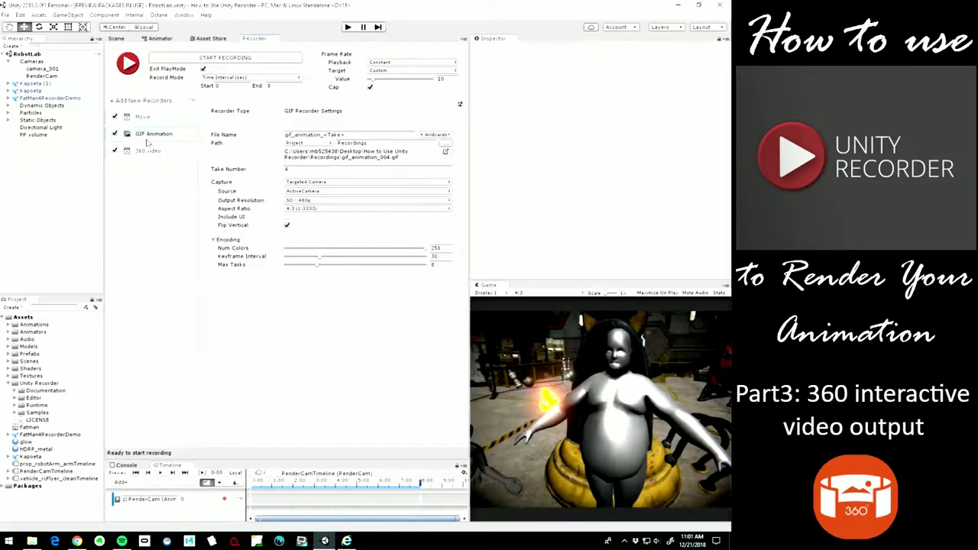
{"action": "left_click", "coordinate": [434, 134]}
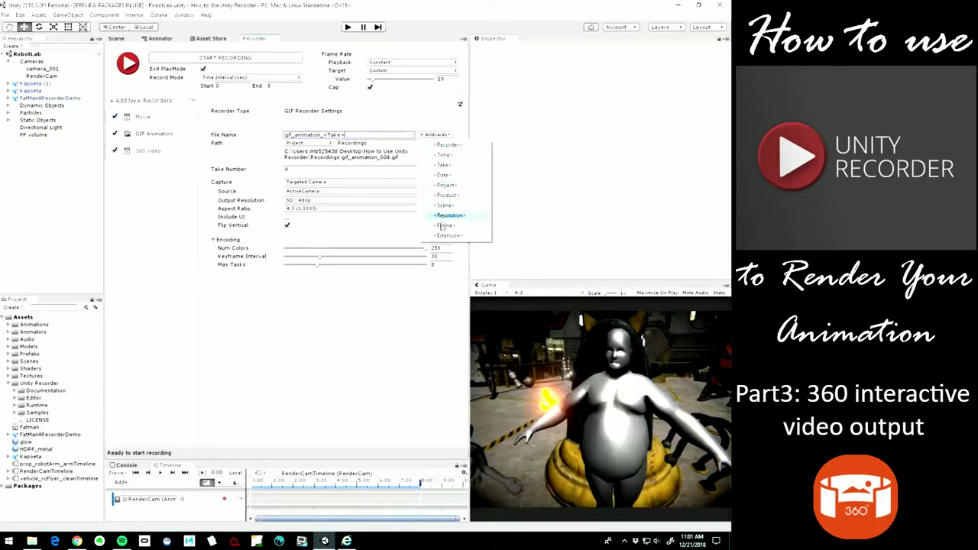
{"action": "left_click", "coordinate": [448, 236]}
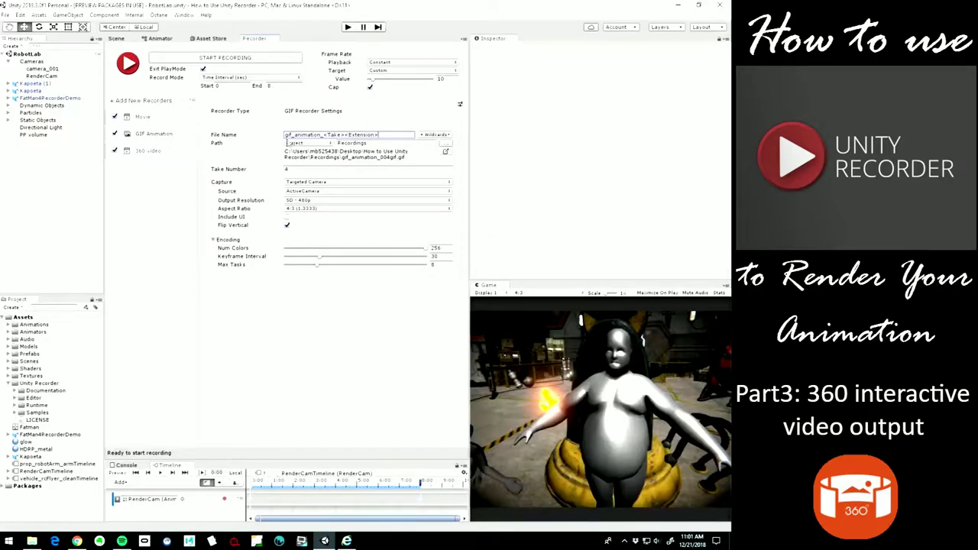
{"action": "left_click", "coordinate": [146, 117]}
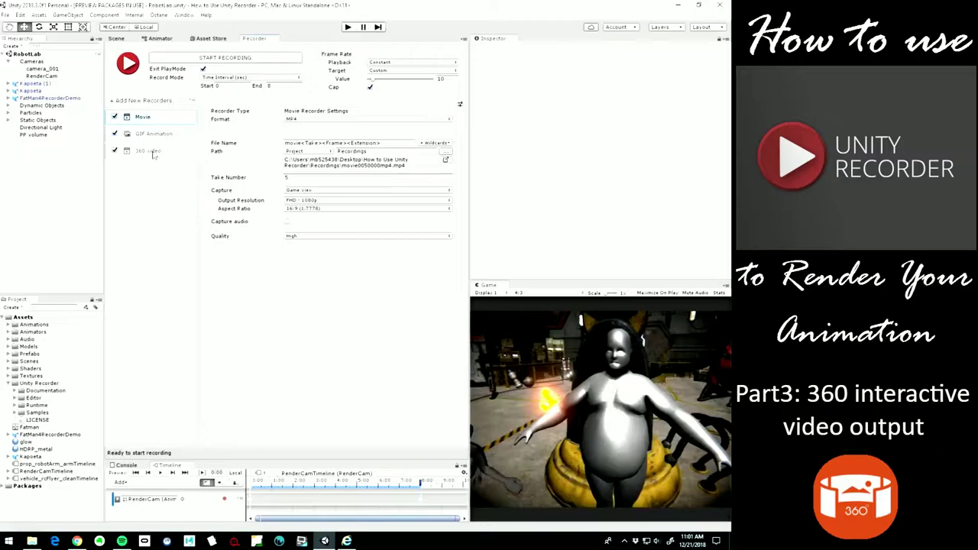
{"action": "left_click", "coordinate": [155, 152]}
{"action": "left_click", "coordinate": [162, 122]}
{"action": "left_click", "coordinate": [342, 145]}
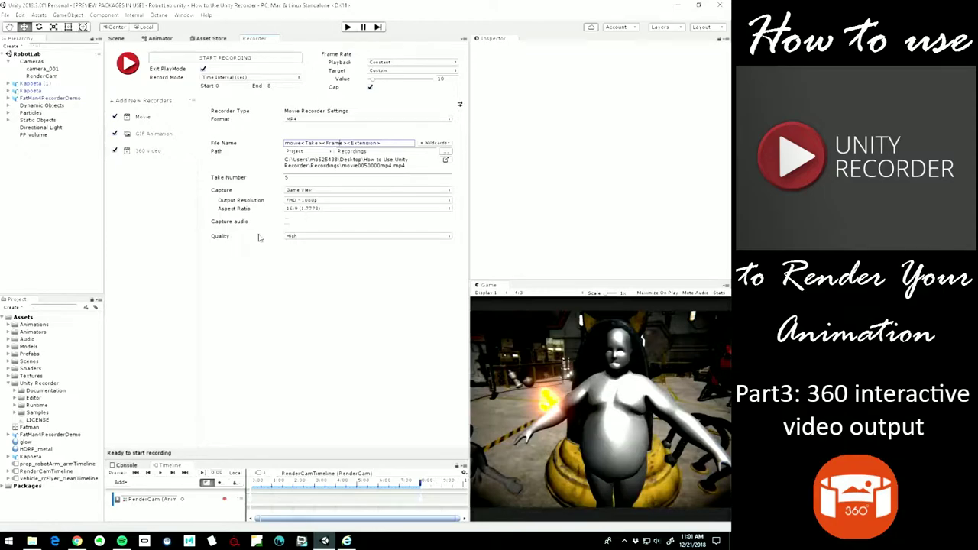
{"action": "left_click", "coordinate": [327, 152]}
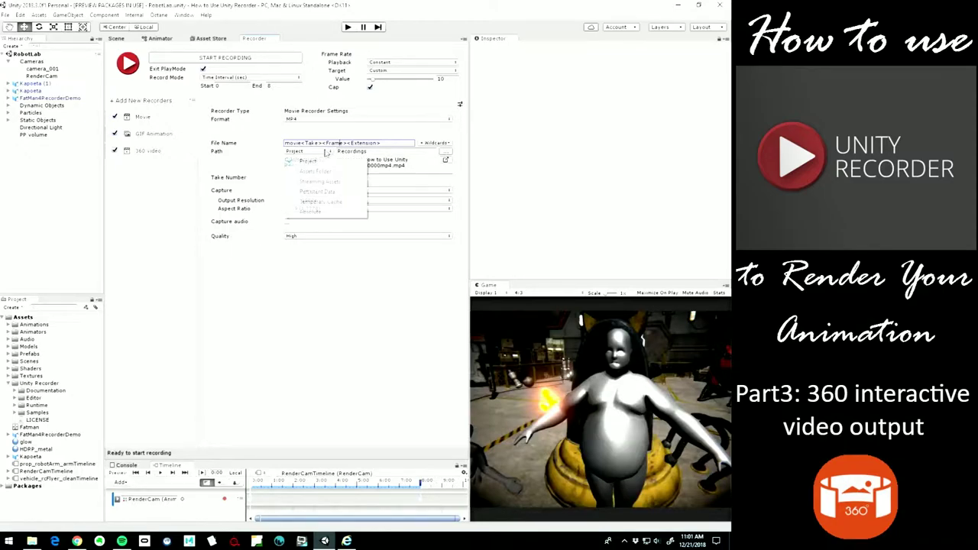
{"action": "left_click", "coordinate": [272, 149]}
{"action": "left_click", "coordinate": [294, 200]}
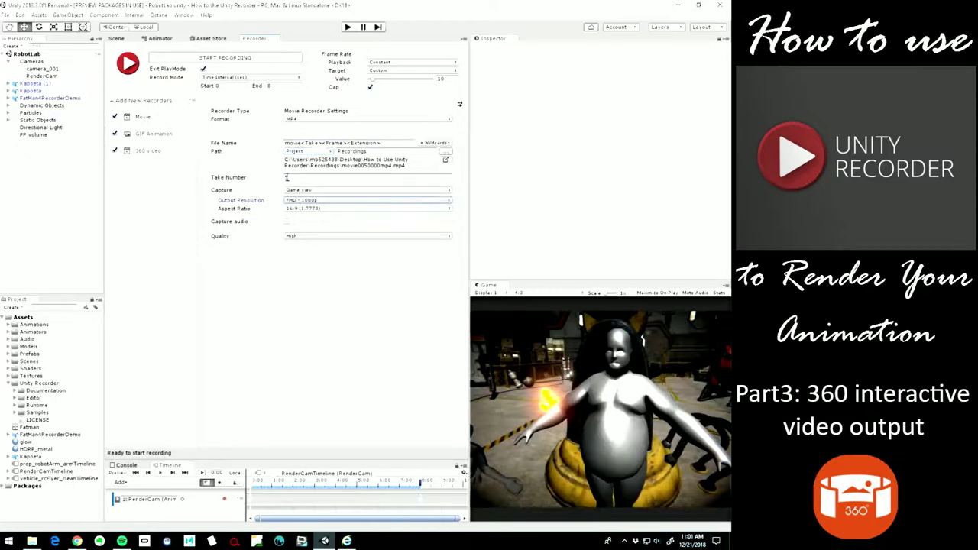
{"action": "left_click", "coordinate": [151, 121]}
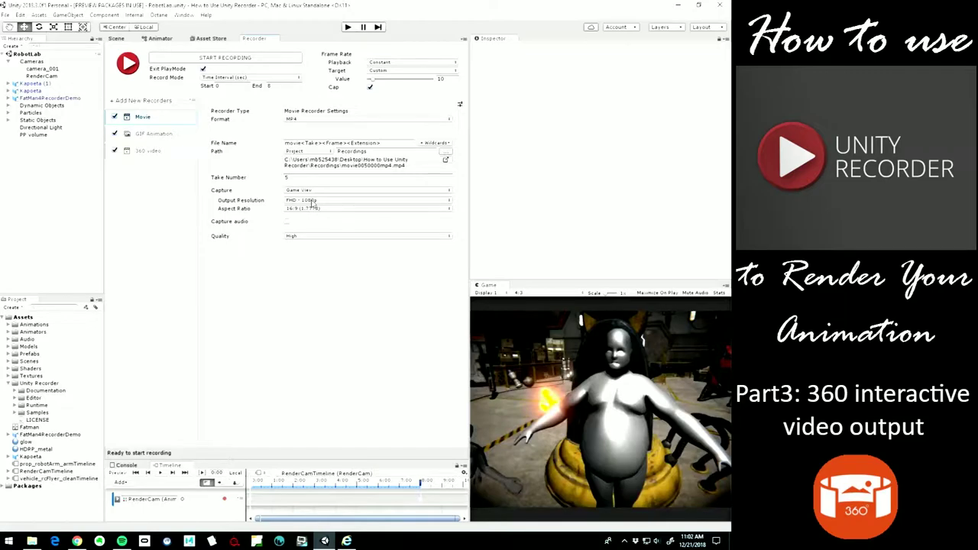
{"action": "left_click", "coordinate": [316, 190]}
{"action": "left_click", "coordinate": [256, 180]}
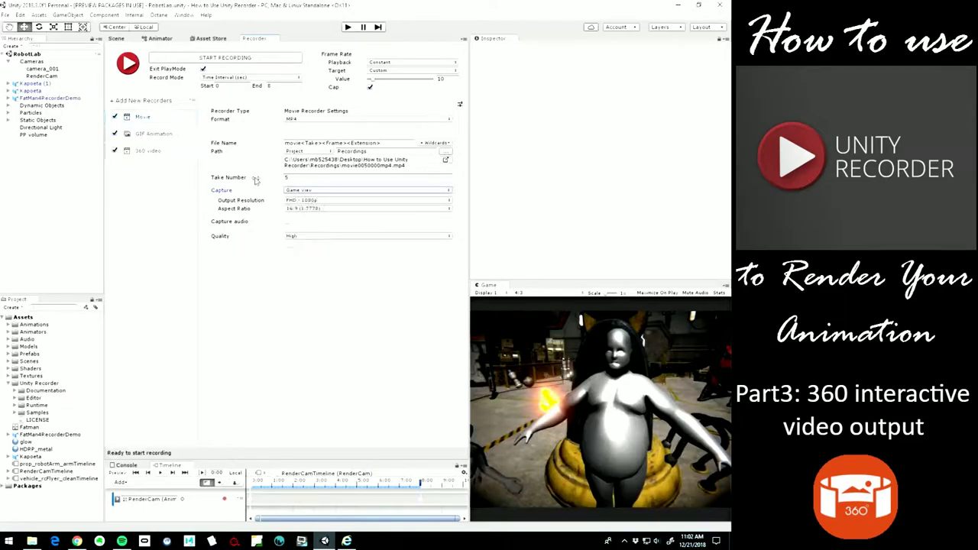
{"action": "left_click", "coordinate": [304, 120]}
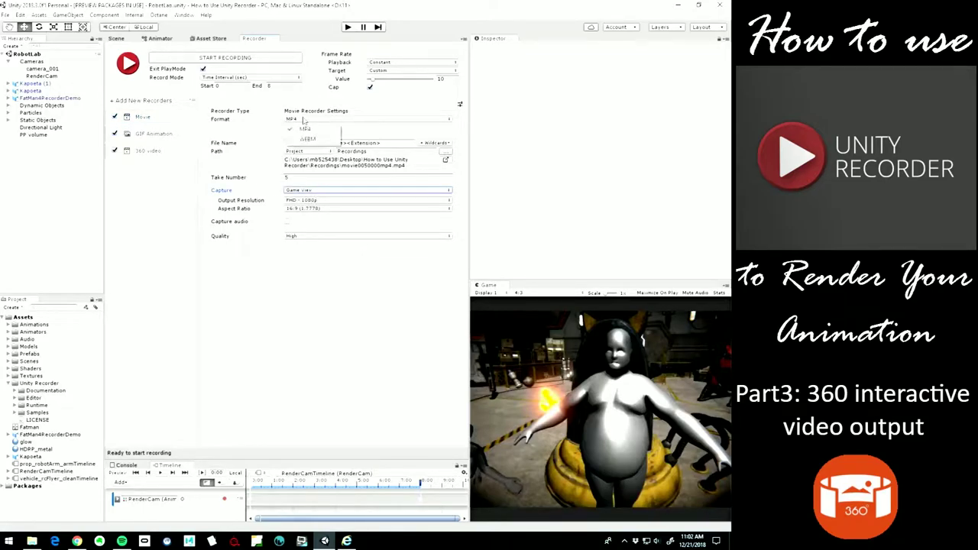
{"action": "left_click", "coordinate": [303, 130]}
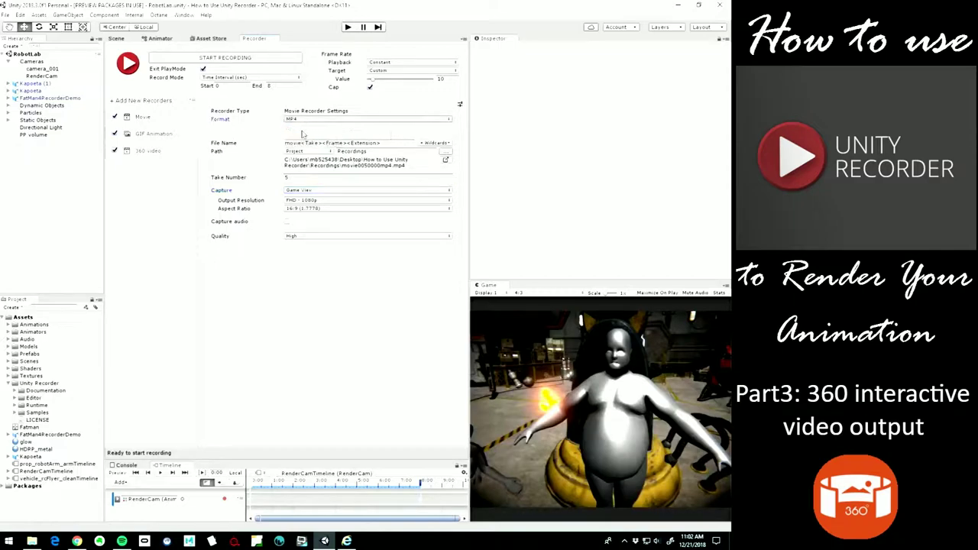
Add an Image Sequence recorder, trying PNG but leaving its format on JPEG
{"action": "left_click", "coordinate": [162, 102]}
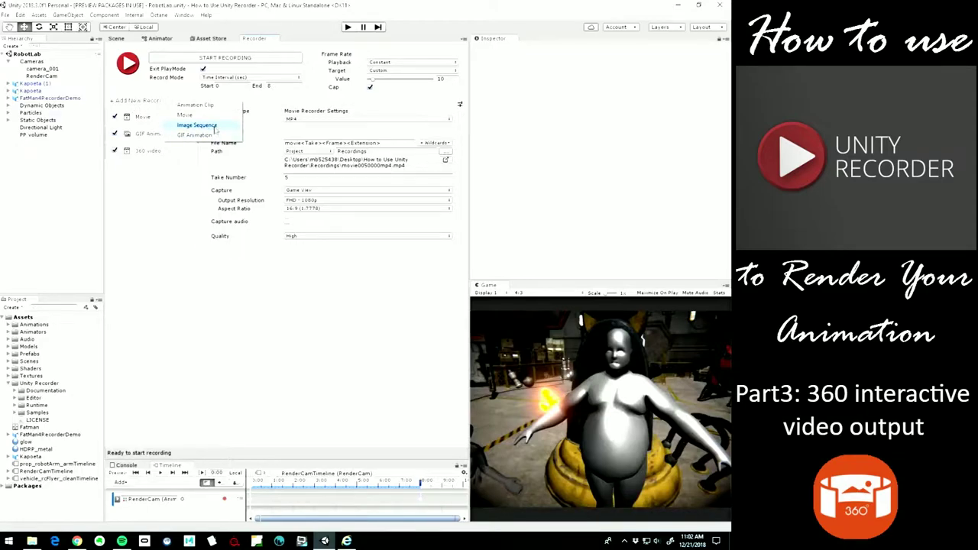
{"action": "left_click", "coordinate": [215, 129]}
{"action": "left_click", "coordinate": [304, 121]}
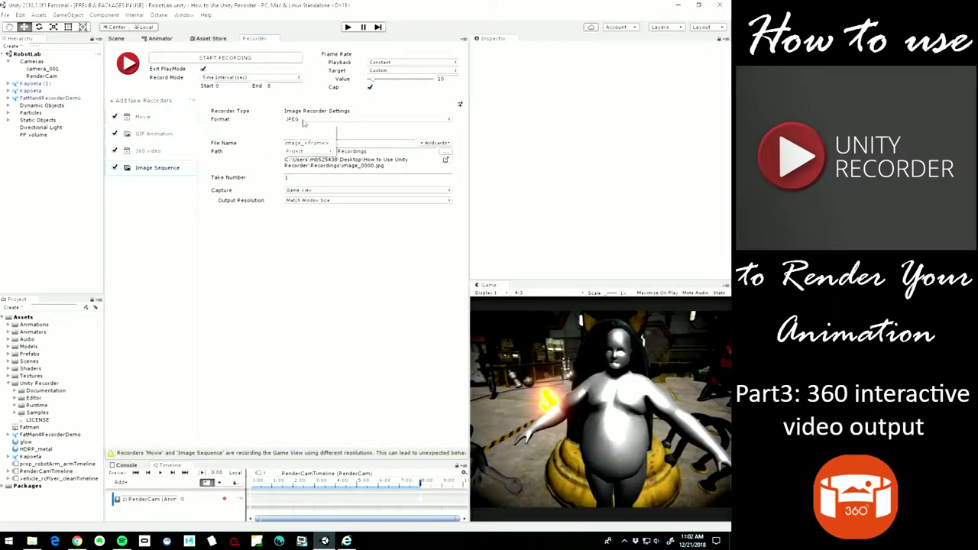
{"action": "left_click", "coordinate": [303, 130]}
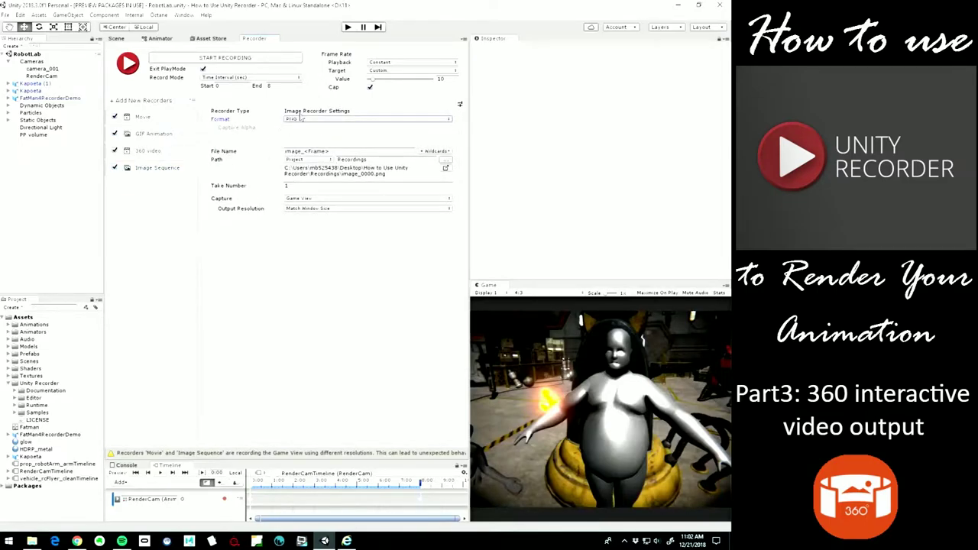
{"action": "left_click", "coordinate": [320, 119]}
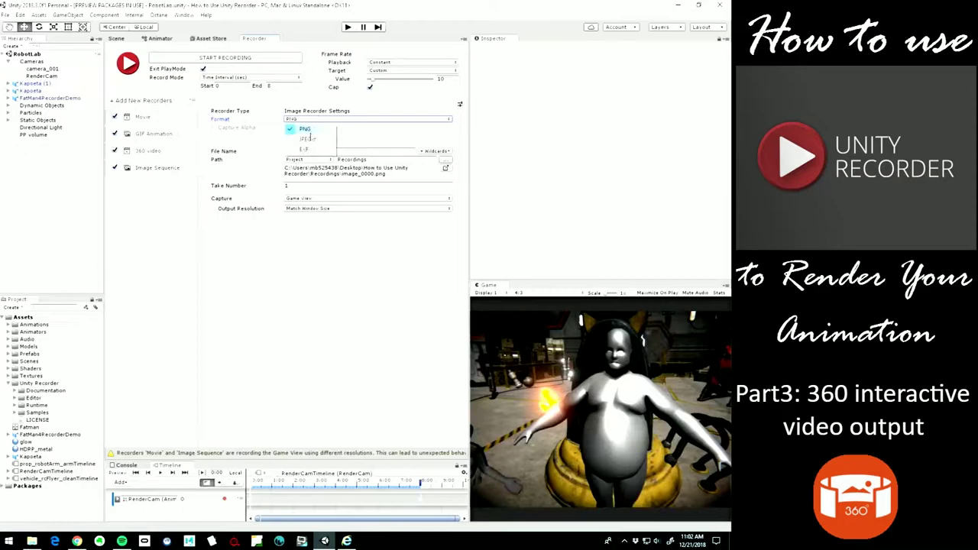
{"action": "left_click", "coordinate": [317, 139]}
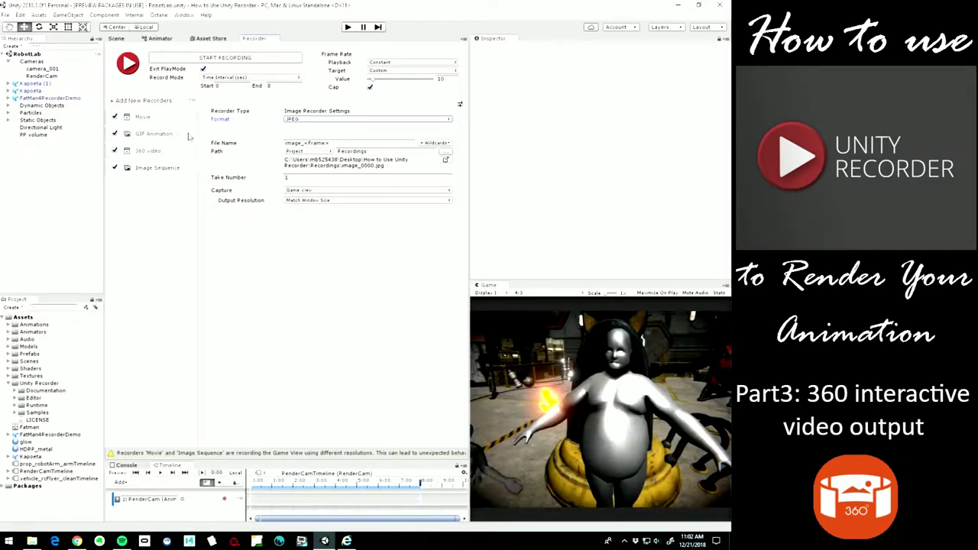
{"action": "left_click", "coordinate": [165, 168]}
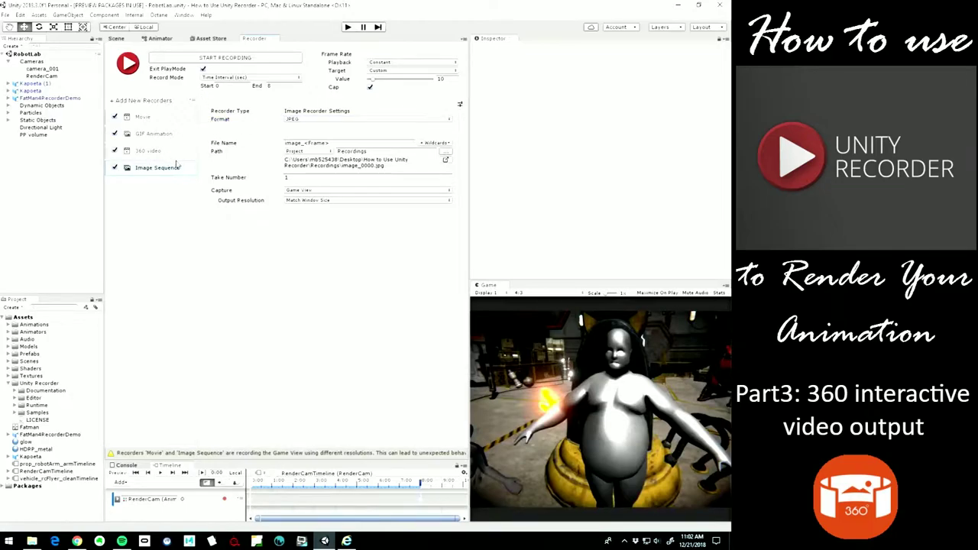
Confirm MP4 as the 360 video recorder's format and change Frame Rate Value from 10 to 60
{"action": "left_click", "coordinate": [153, 152]}
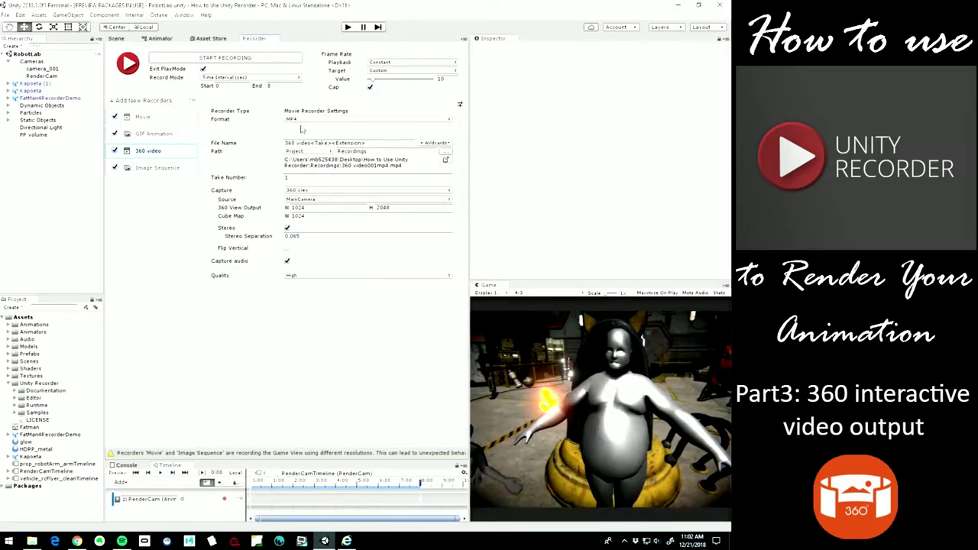
{"action": "left_click", "coordinate": [301, 121]}
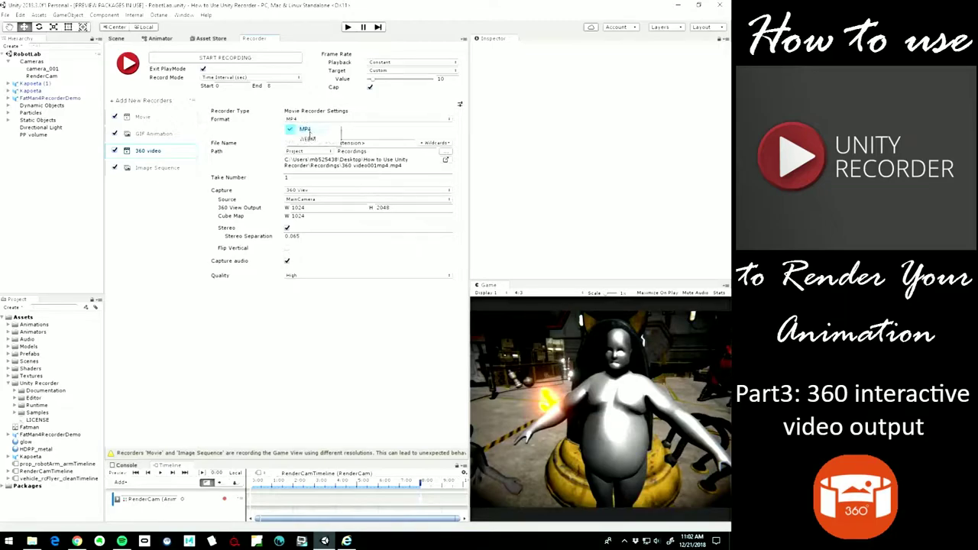
{"action": "left_click", "coordinate": [292, 131]}
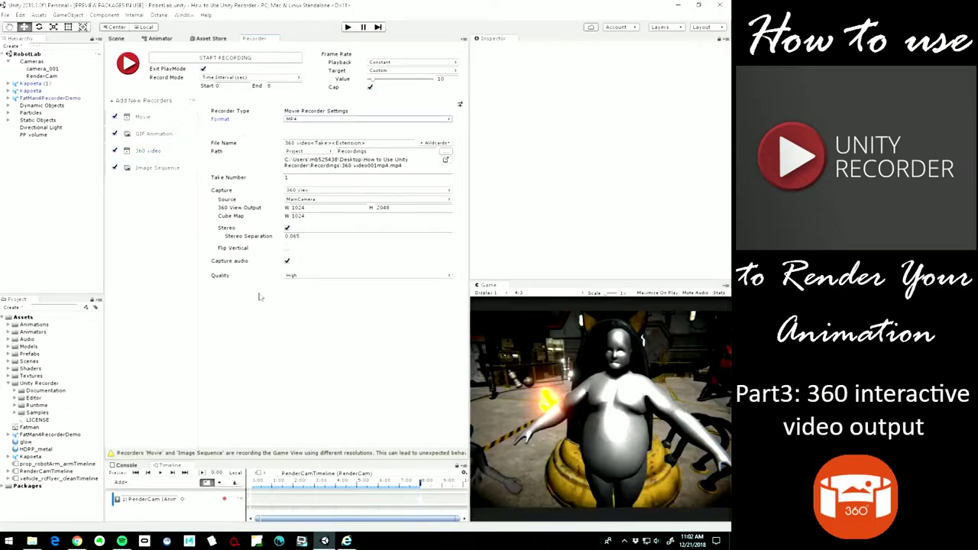
{"action": "left_click", "coordinate": [169, 156]}
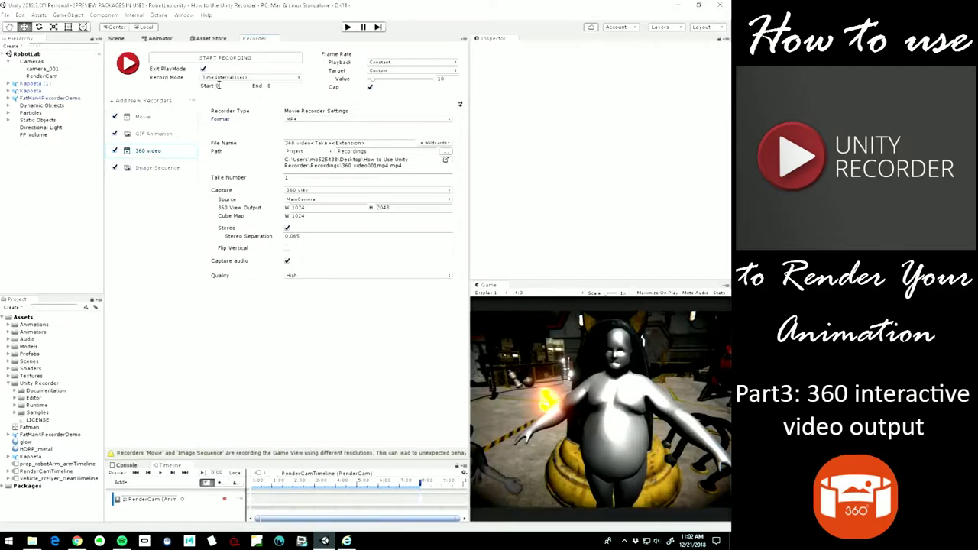
{"action": "left_click", "coordinate": [448, 79]}
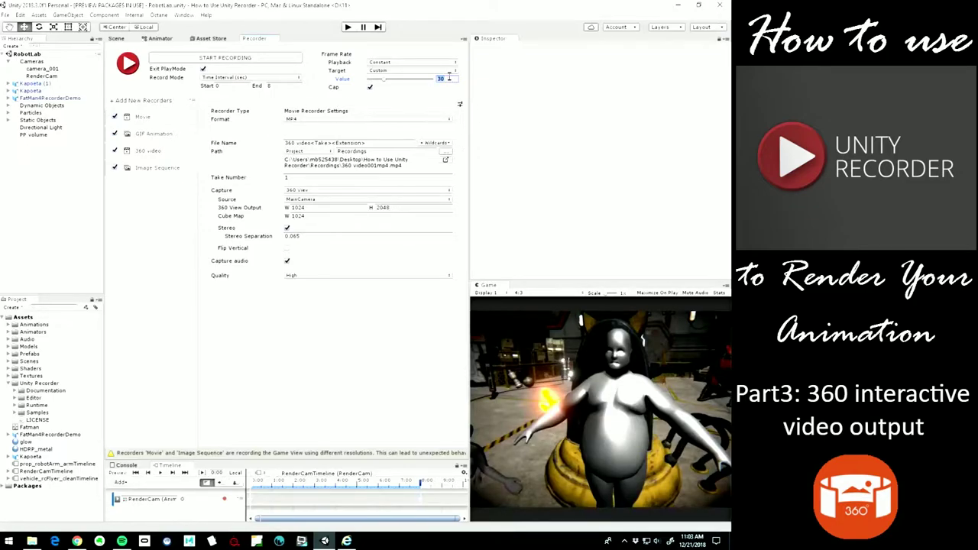
{"action": "left_click", "coordinate": [481, 86]}
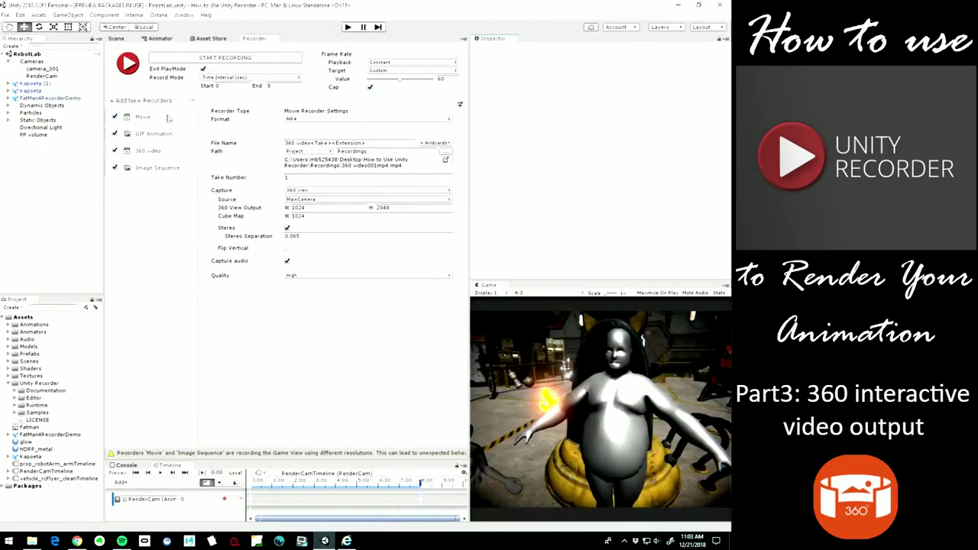
Start recording with all enabled recorders, entering Play mode for the 0–5 second interval
{"action": "left_click", "coordinate": [219, 61]}
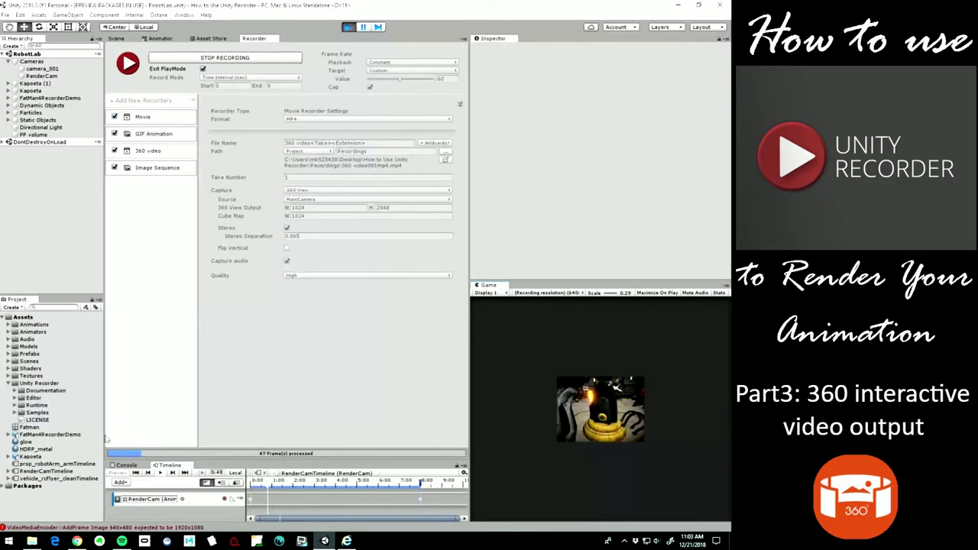
Open the Recordings folder, then move and enlarge its window to list the MP4, GIFs and image frames
{"action": "left_click", "coordinate": [32, 541]}
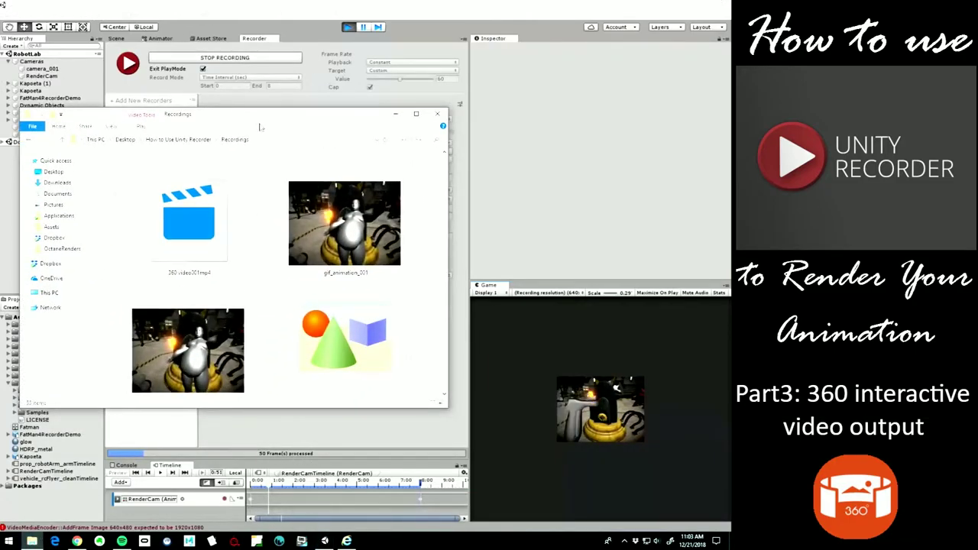
{"action": "left_click_drag", "start_coordinate": [245, 113], "coordinate": [245, 52]}
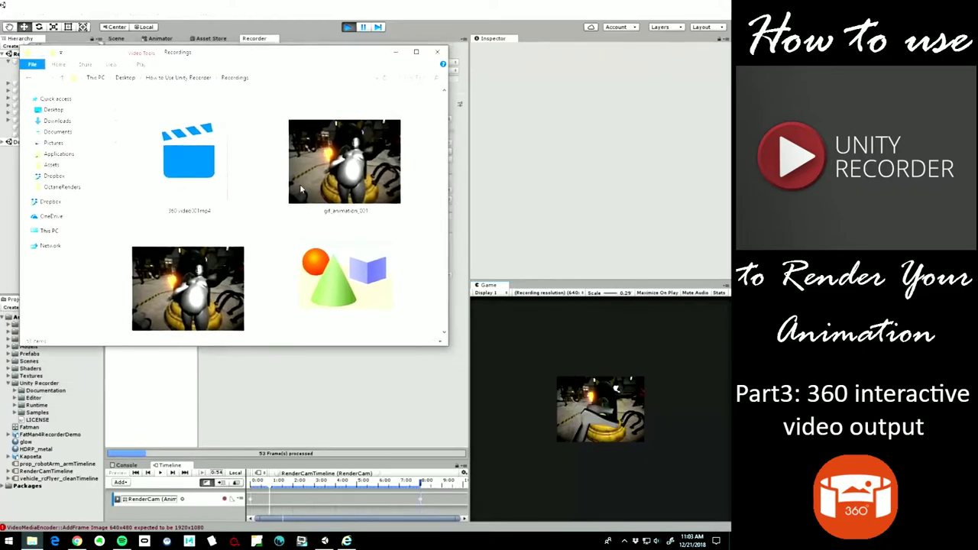
{"action": "left_click_drag", "start_coordinate": [444, 347], "coordinate": [480, 490]}
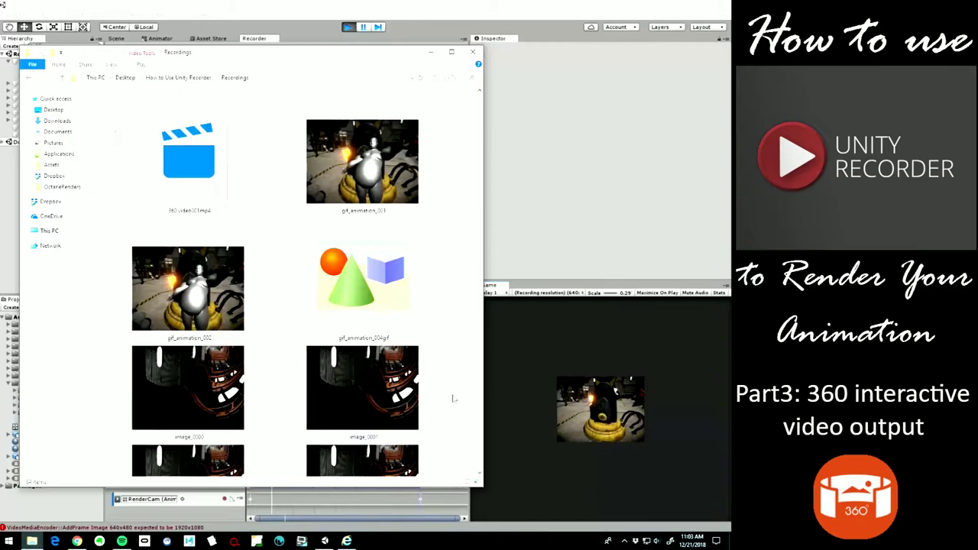
{"action": "scroll", "coordinate": [453, 398], "scroll_direction": "down", "scroll_amount": 5}
{"action": "scroll", "coordinate": [444, 382], "scroll_direction": "up", "scroll_amount": 5}
{"action": "left_click_drag", "start_coordinate": [272, 65], "coordinate": [320, 49]}
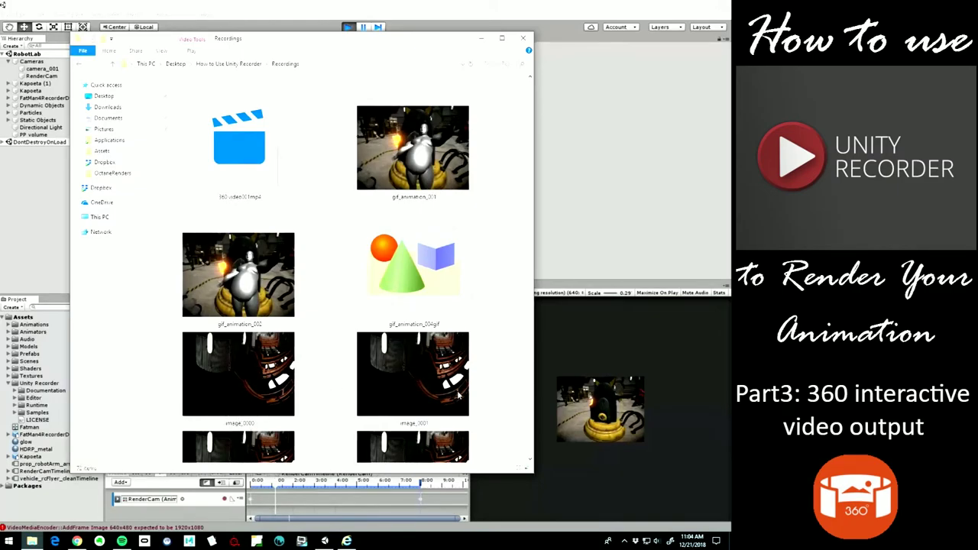
{"action": "scroll", "coordinate": [488, 385], "scroll_direction": "down", "scroll_amount": 5}
{"action": "scroll", "coordinate": [484, 388], "scroll_direction": "up", "scroll_amount": 5}
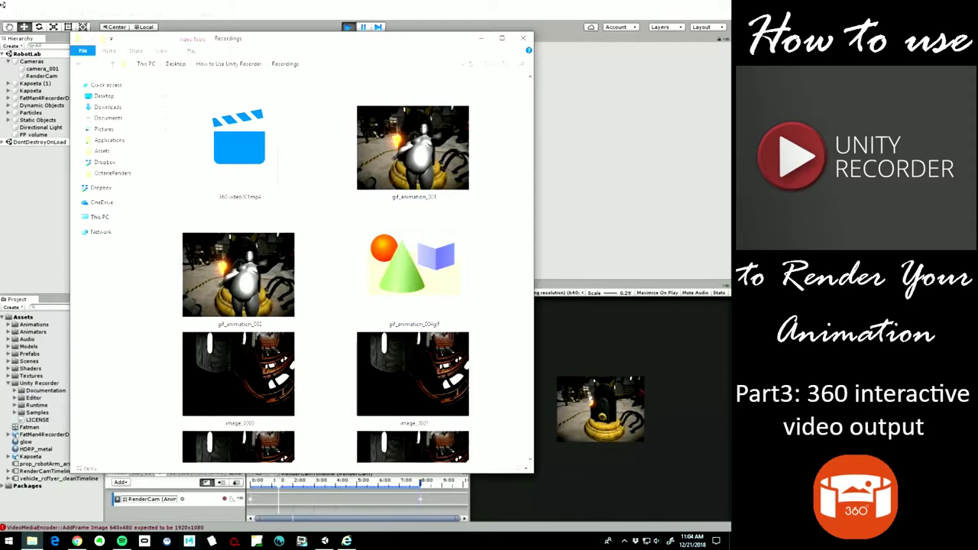
Watch gif_animation_001 play, then check gif_animation_002's file size in Properties and view it
{"action": "double_click", "coordinate": [413, 147]}
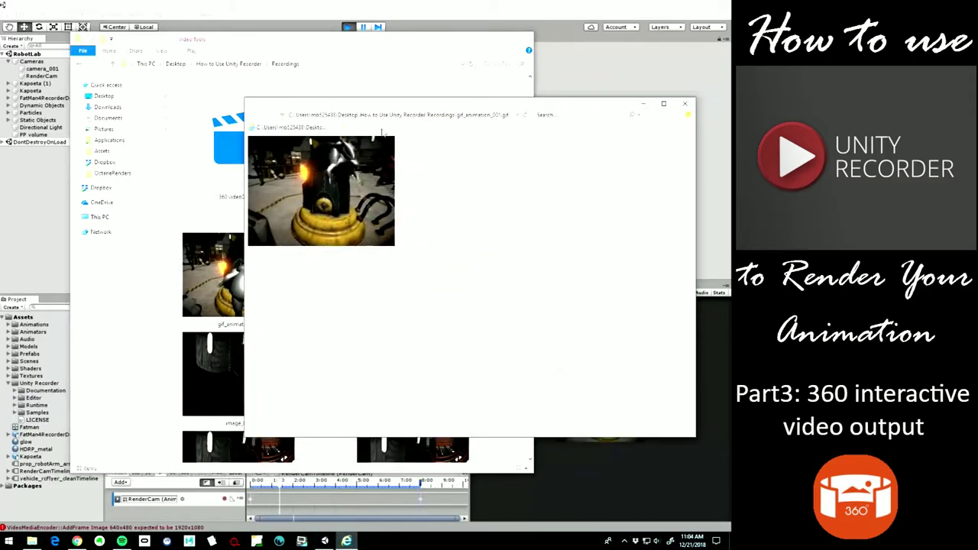
{"action": "left_click_drag", "start_coordinate": [375, 105], "coordinate": [515, 152]}
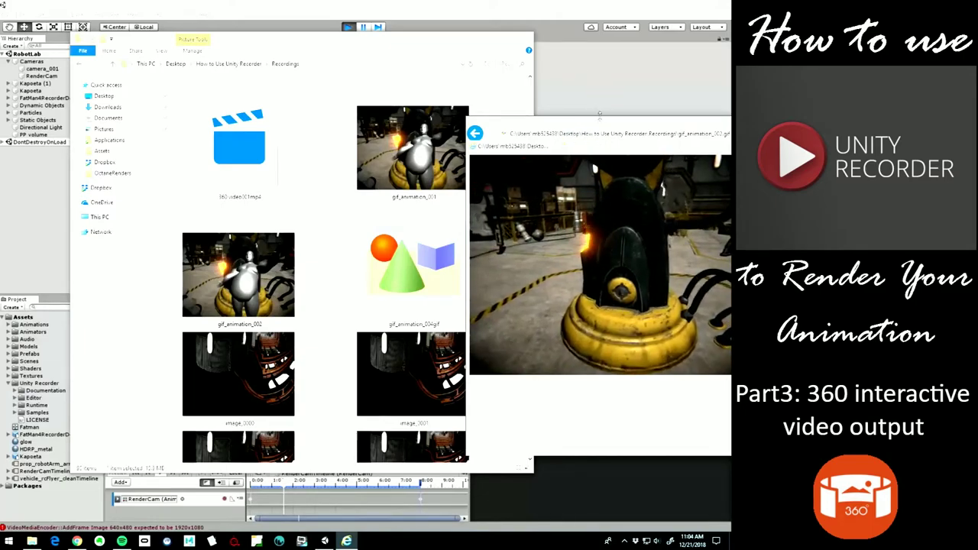
{"action": "left_click_drag", "start_coordinate": [530, 97], "coordinate": [470, 79]}
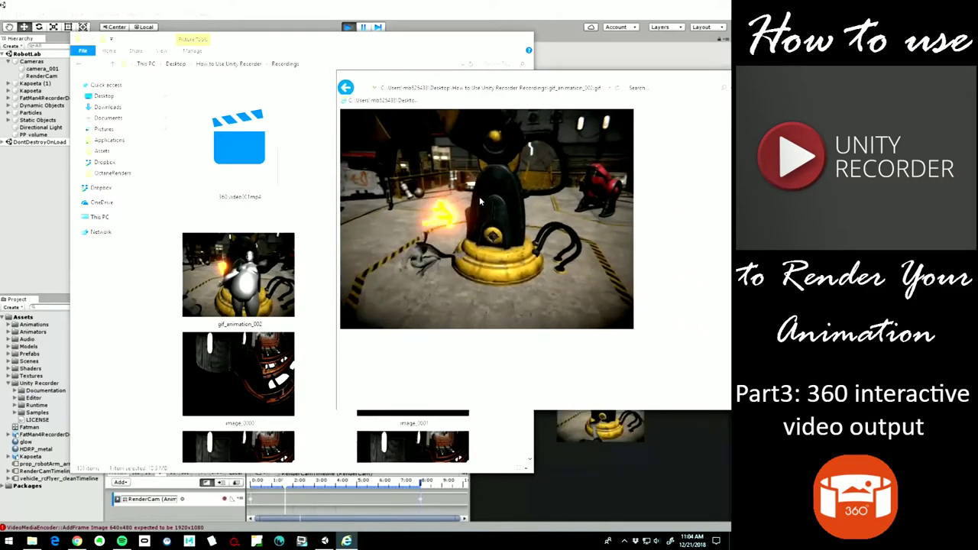
{"action": "left_click", "coordinate": [269, 280]}
{"action": "right_click", "coordinate": [263, 276]}
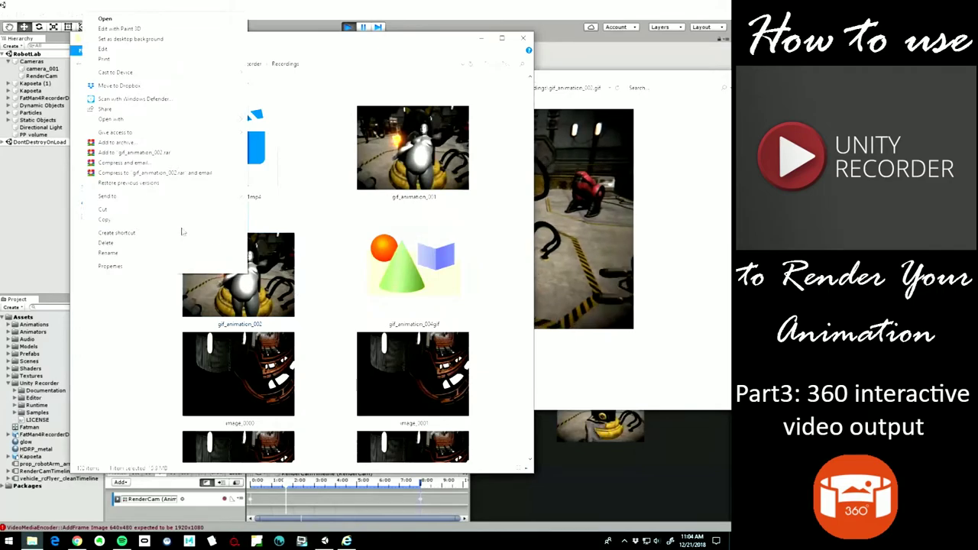
{"action": "left_click", "coordinate": [137, 265]}
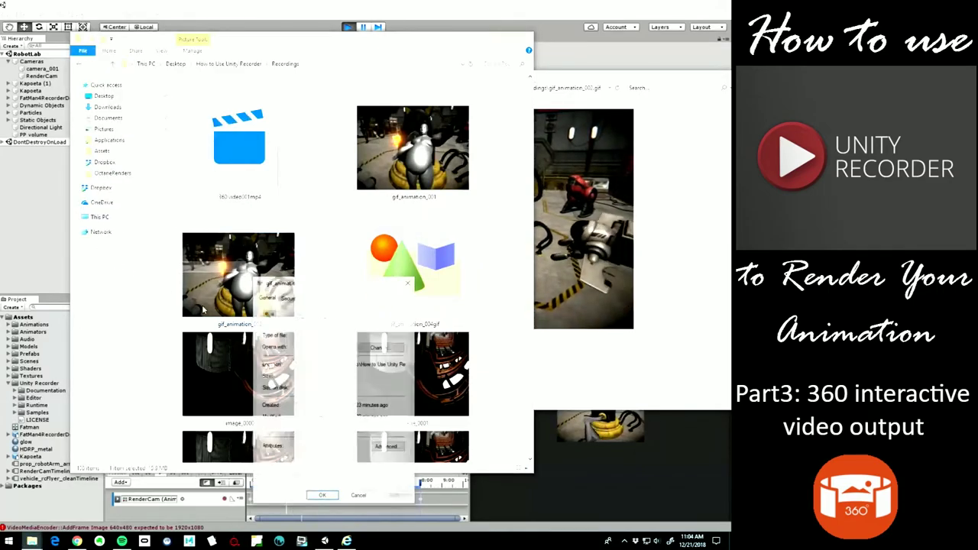
{"action": "left_click", "coordinate": [410, 281]}
{"action": "double_click", "coordinate": [238, 275]}
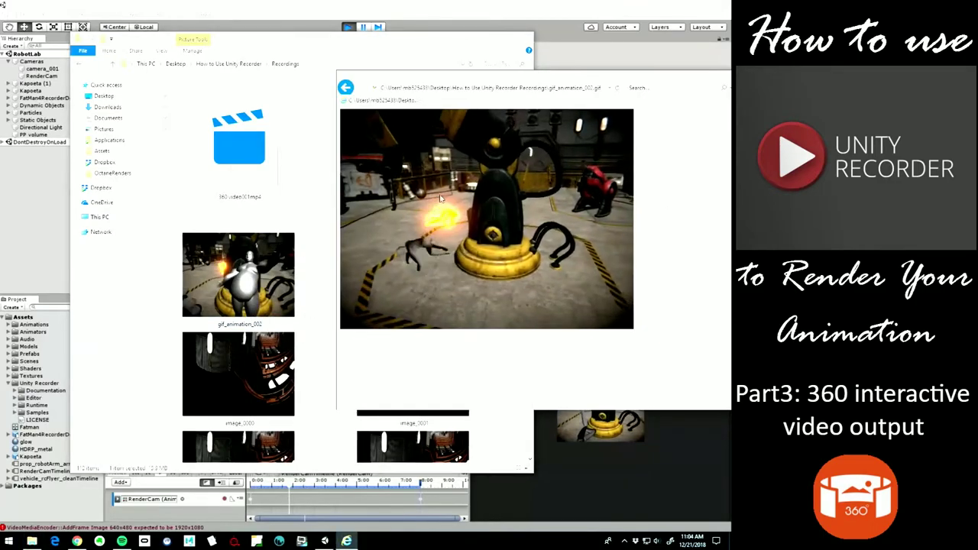
{"action": "left_click", "coordinate": [304, 164]}
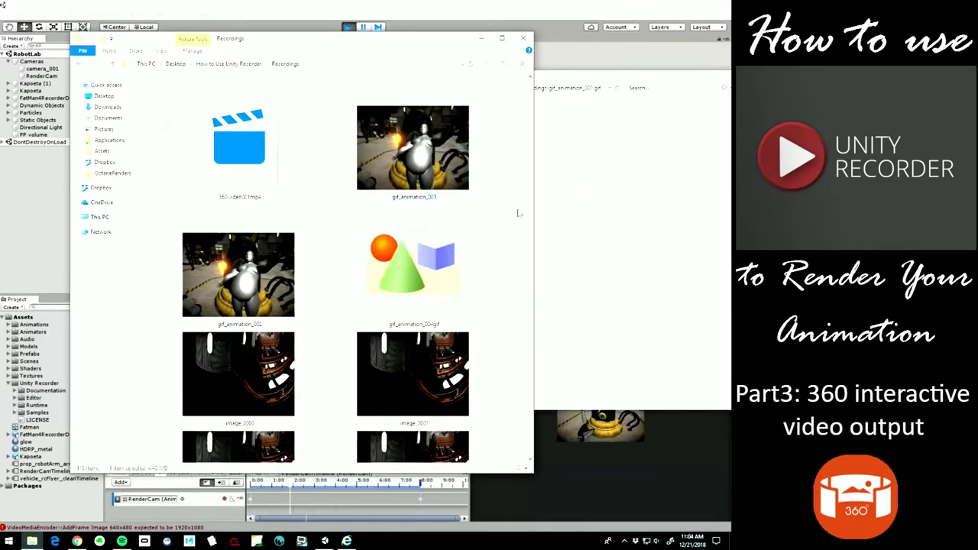
Reopen gif_animation_001, check its file size in Properties, then close the GIF viewer
{"action": "double_click", "coordinate": [412, 149]}
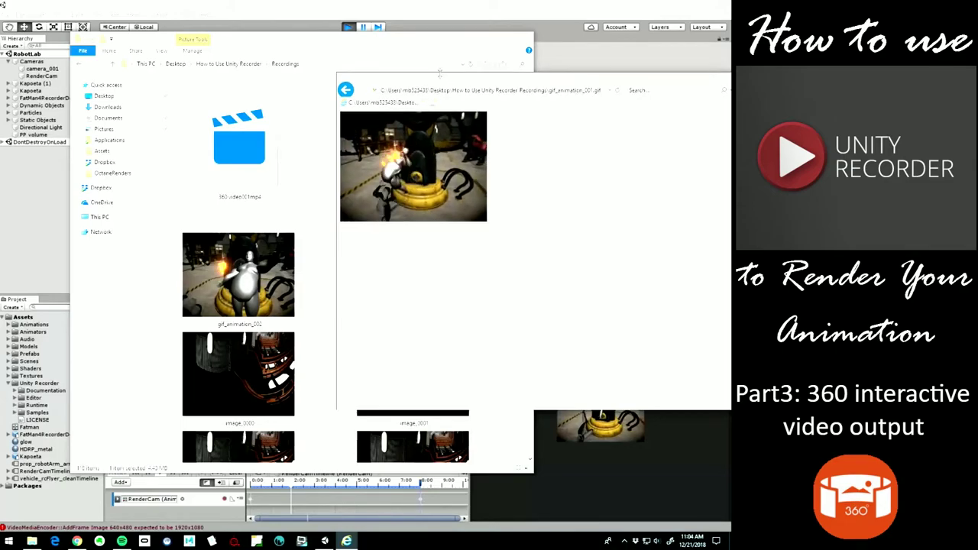
{"action": "left_click_drag", "start_coordinate": [440, 78], "coordinate": [638, 107]}
{"action": "right_click", "coordinate": [422, 142]}
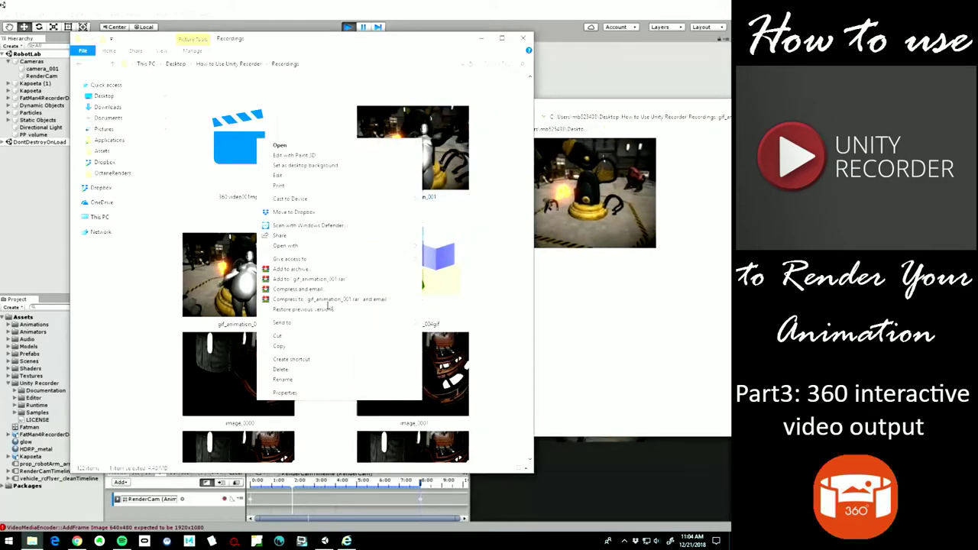
{"action": "left_click", "coordinate": [297, 392]}
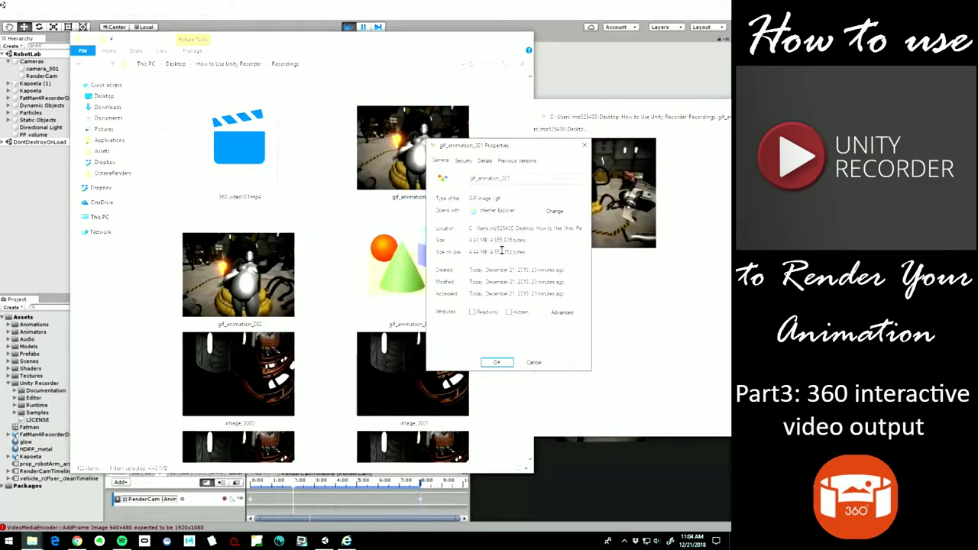
{"action": "left_click_drag", "start_coordinate": [505, 145], "coordinate": [350, 132]}
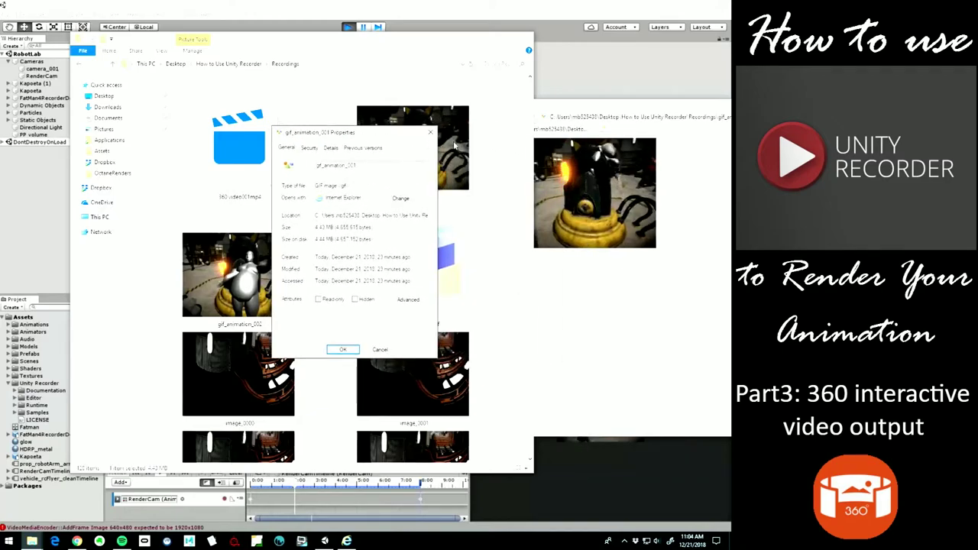
{"action": "left_click", "coordinate": [667, 321]}
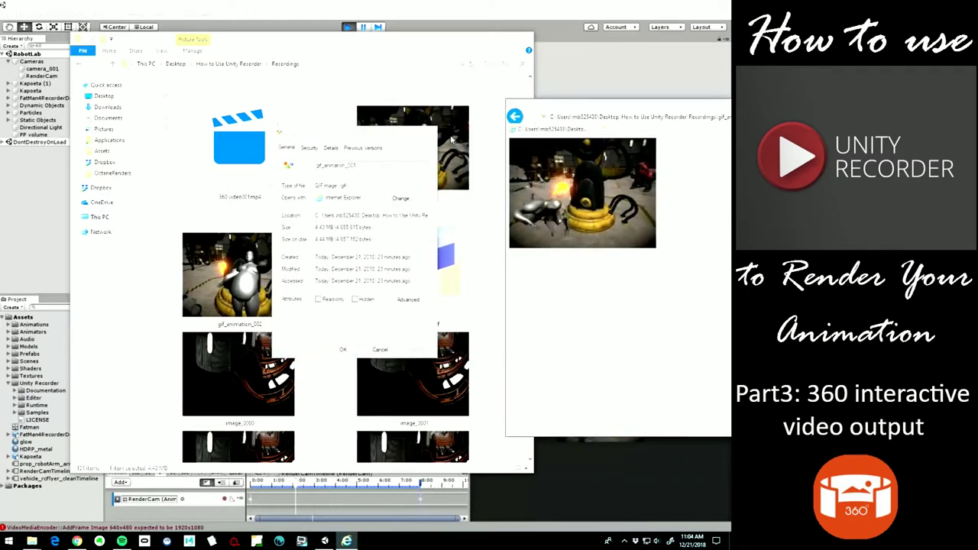
{"action": "left_click", "coordinate": [417, 134]}
{"action": "left_click", "coordinate": [432, 134]}
{"action": "left_click_drag", "start_coordinate": [649, 108], "coordinate": [573, 116]}
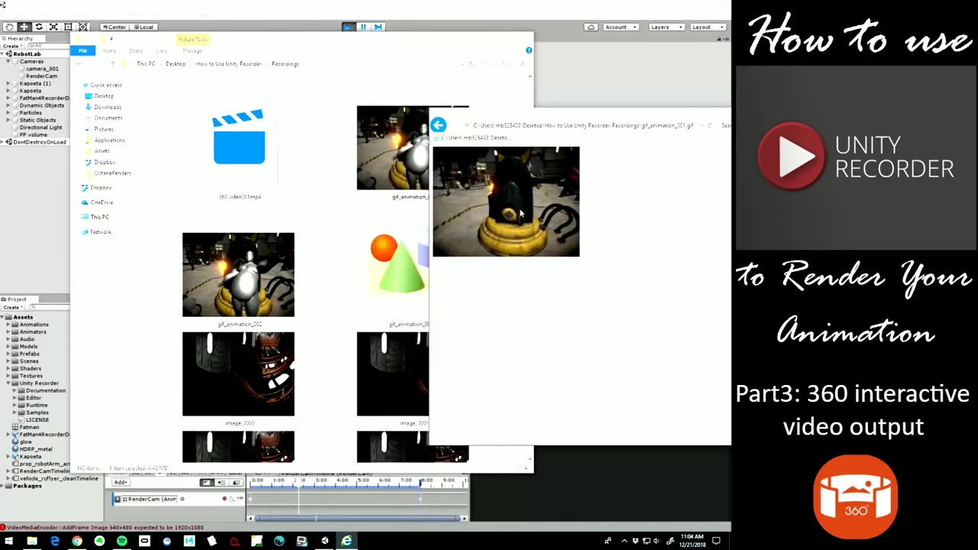
{"action": "left_click_drag", "start_coordinate": [581, 114], "coordinate": [418, 114]}
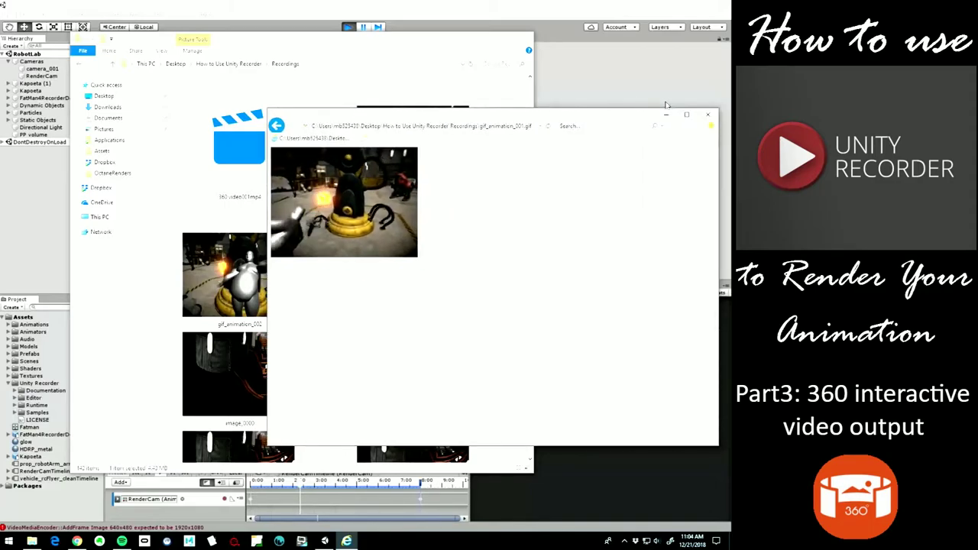
{"action": "left_click", "coordinate": [710, 114]}
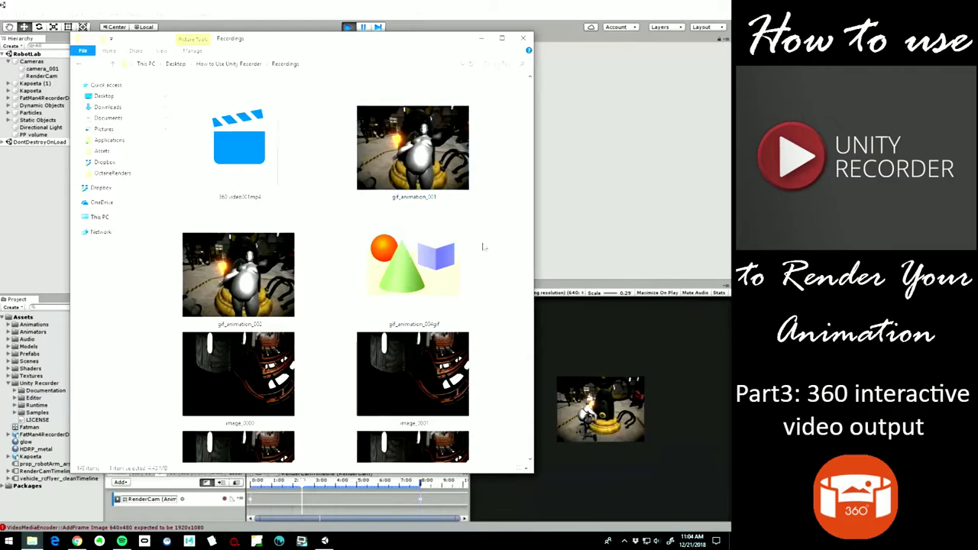
{"action": "scroll", "coordinate": [473, 273], "scroll_direction": "down", "scroll_amount": 8}
{"action": "scroll", "coordinate": [474, 290], "scroll_direction": "up", "scroll_amount": 9}
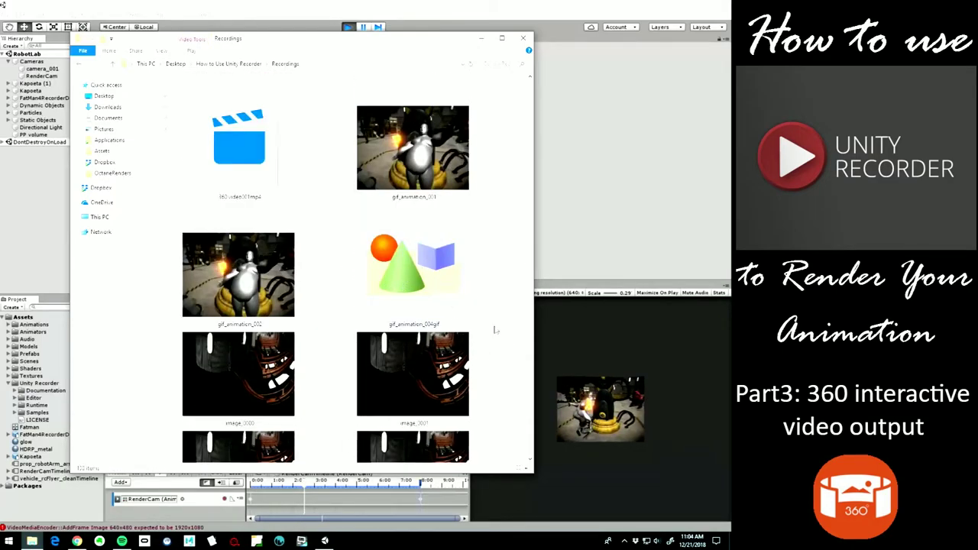
Briefly play the 360 video001mp4 recording, then close it and scroll down to the movie files
{"action": "double_click", "coordinate": [246, 162]}
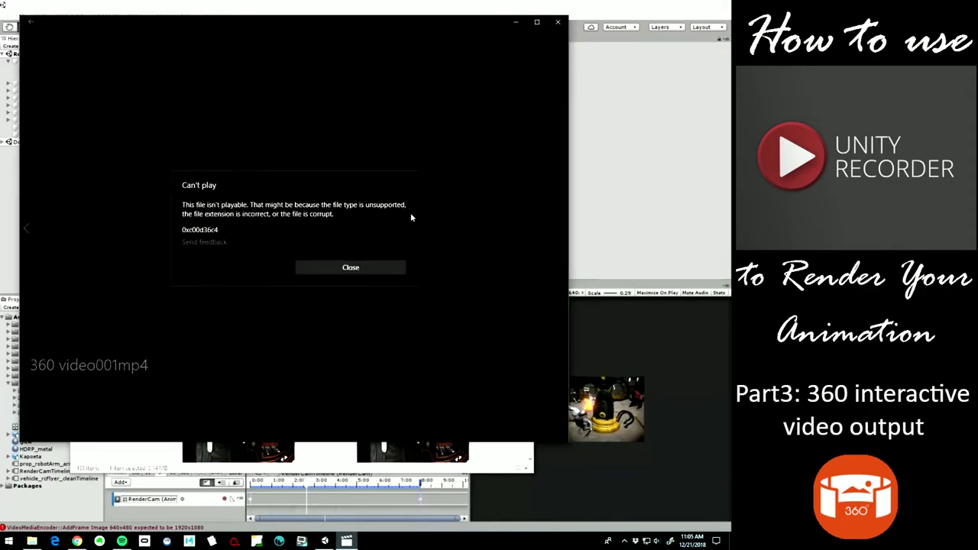
{"action": "left_click", "coordinate": [558, 22]}
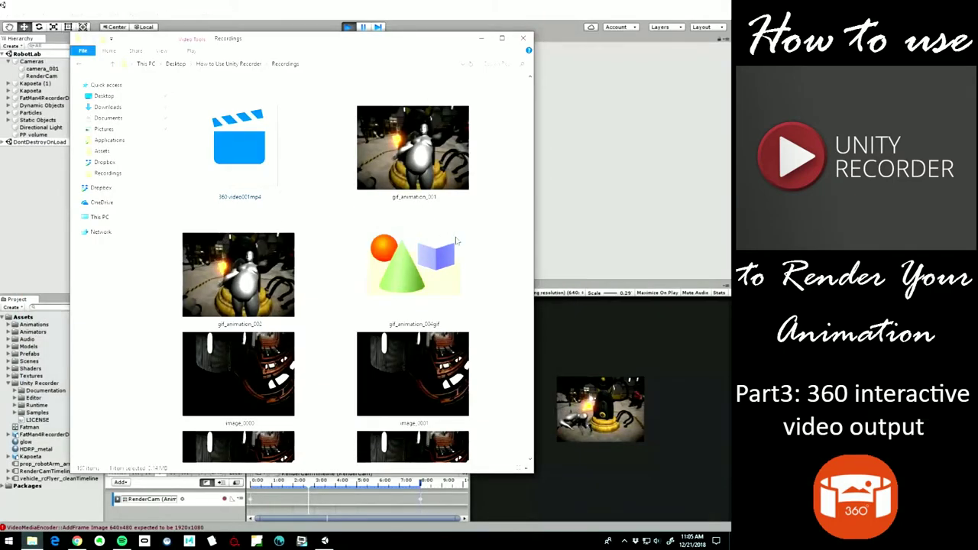
{"action": "scroll", "coordinate": [351, 214], "scroll_direction": "down", "scroll_amount": 10}
{"action": "scroll", "coordinate": [498, 251], "scroll_direction": "down", "scroll_amount": 20}
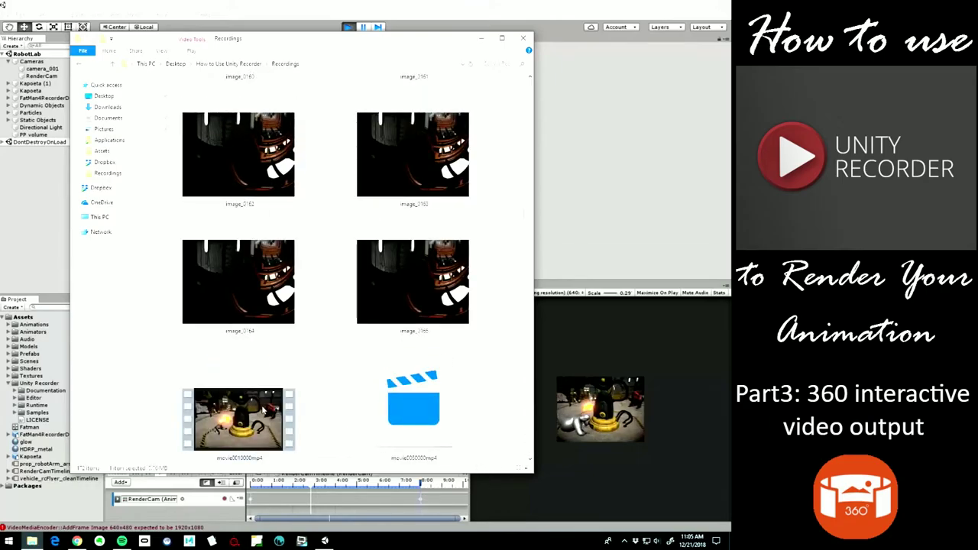
{"action": "scroll", "coordinate": [459, 398], "scroll_direction": "down", "scroll_amount": 1}
Play movie0010000mp4, skip ahead to near its end, and close the player
{"action": "double_click", "coordinate": [417, 404]}
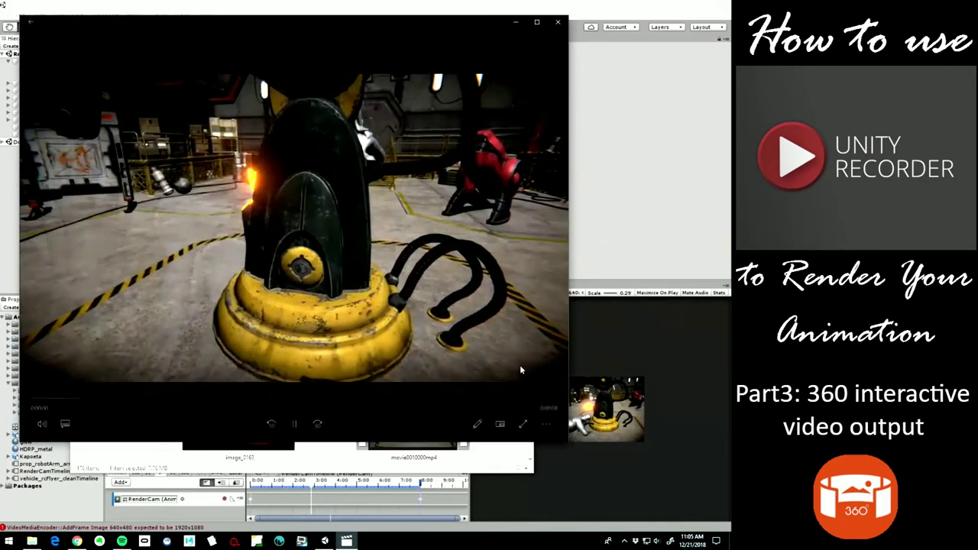
{"action": "left_click", "coordinate": [525, 421]}
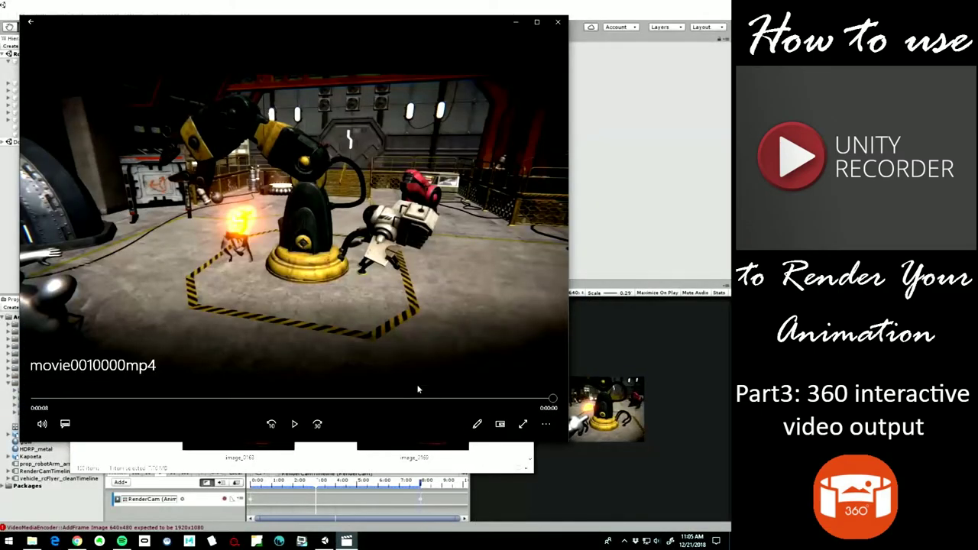
{"action": "left_click_drag", "start_coordinate": [250, 405], "coordinate": [521, 398]}
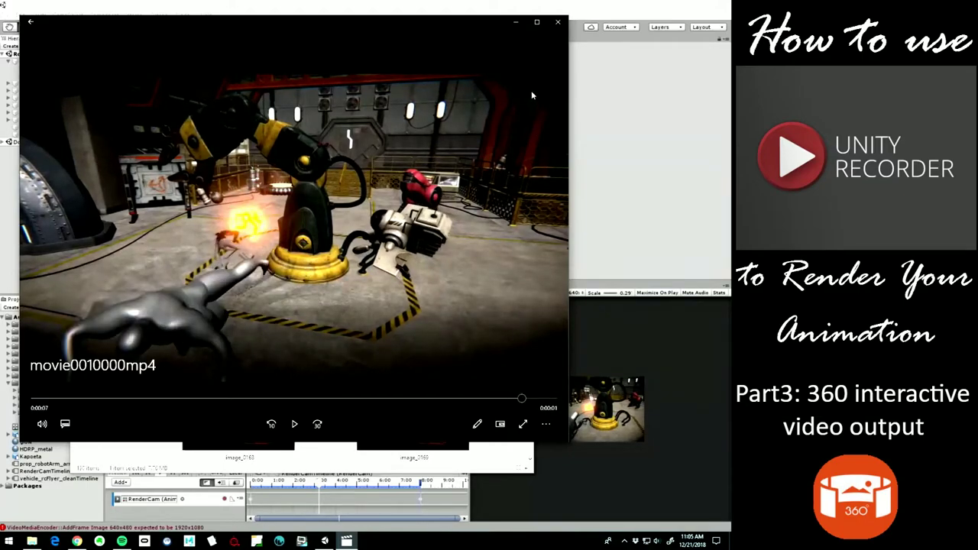
{"action": "left_click", "coordinate": [560, 24]}
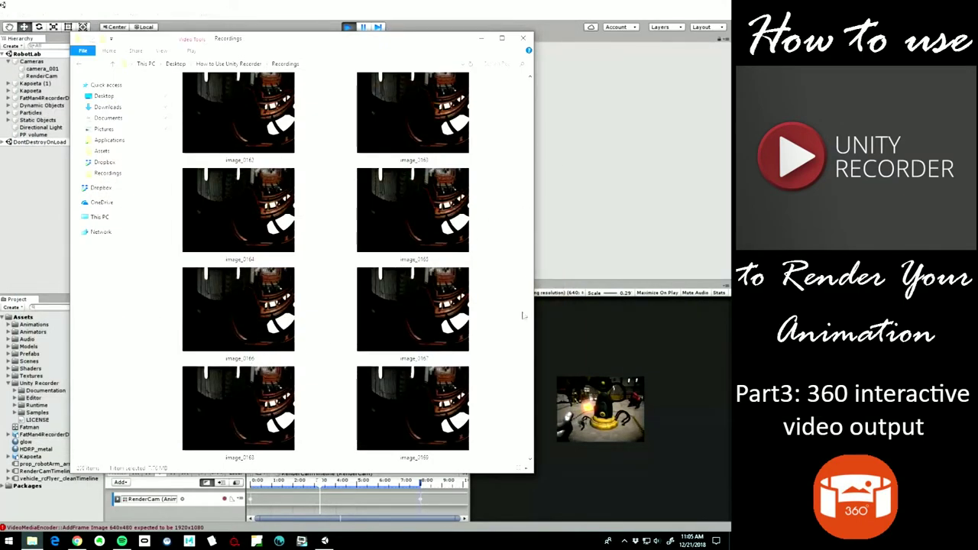
Move the Recordings window aside to watch the Recorder finish, then bring it back and browse the new files
{"action": "scroll", "coordinate": [531, 403], "scroll_direction": "up", "scroll_amount": 3}
{"action": "left_click_drag", "start_coordinate": [393, 47], "coordinate": [665, 501]}
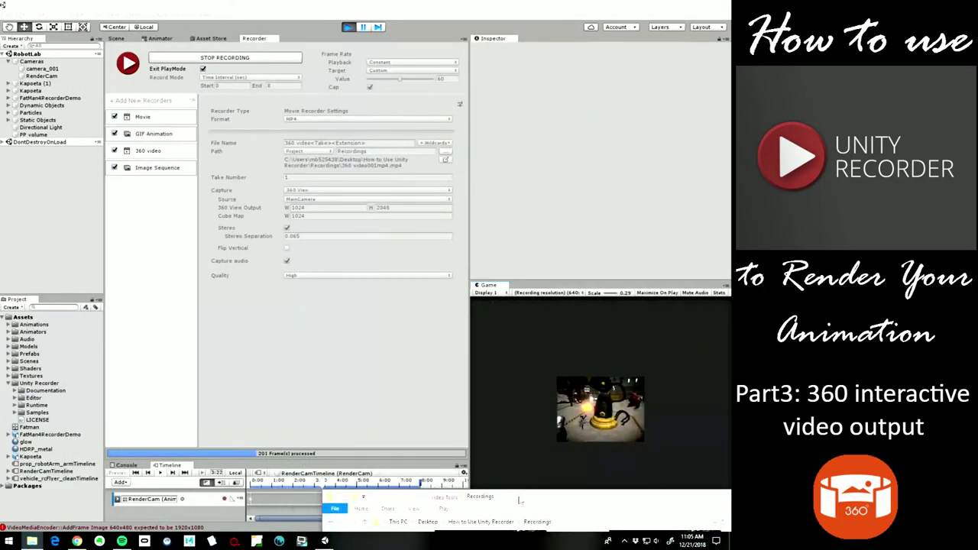
{"action": "left_click_drag", "start_coordinate": [535, 486], "coordinate": [327, 102]}
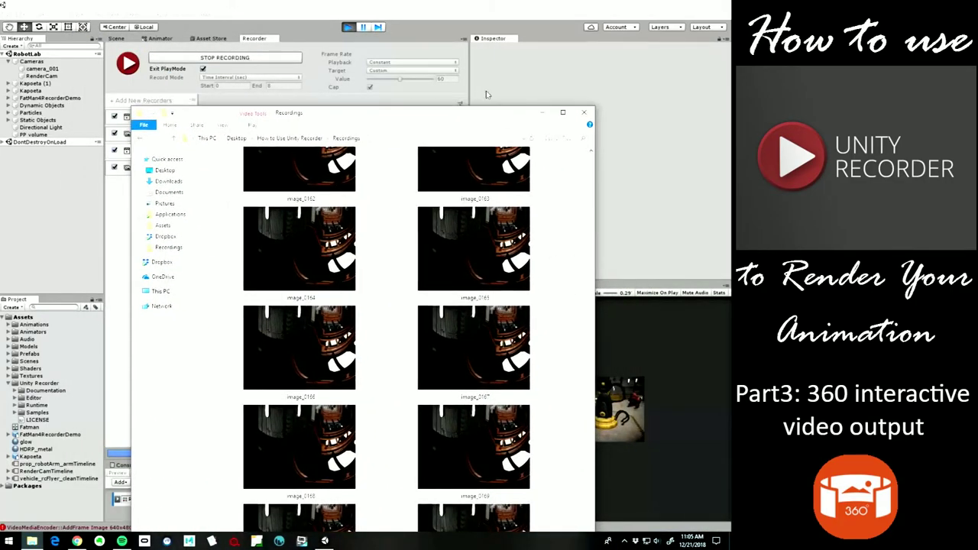
{"action": "left_click_drag", "start_coordinate": [472, 119], "coordinate": [420, 56]}
{"action": "scroll", "coordinate": [516, 453], "scroll_direction": "down", "scroll_amount": 5}
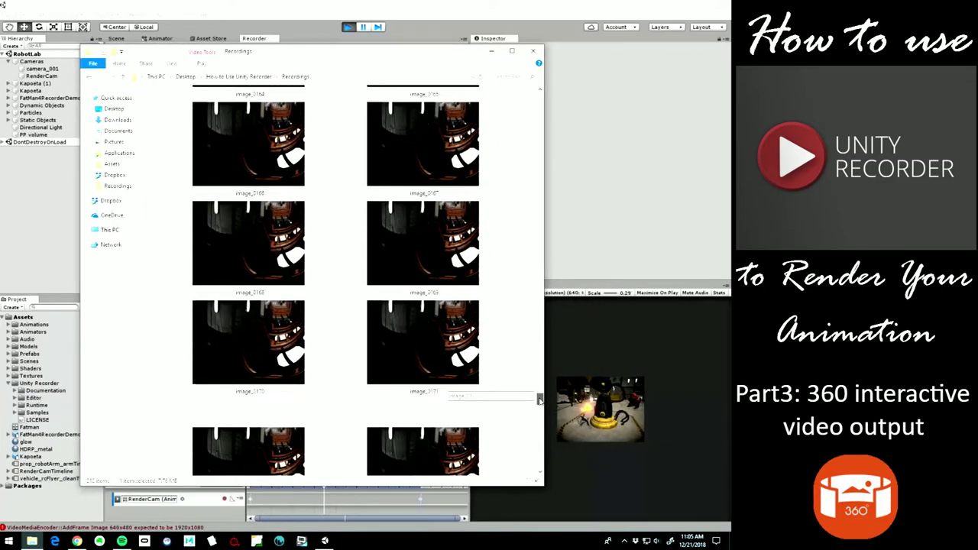
{"action": "scroll", "coordinate": [515, 452], "scroll_direction": "down", "scroll_amount": 5}
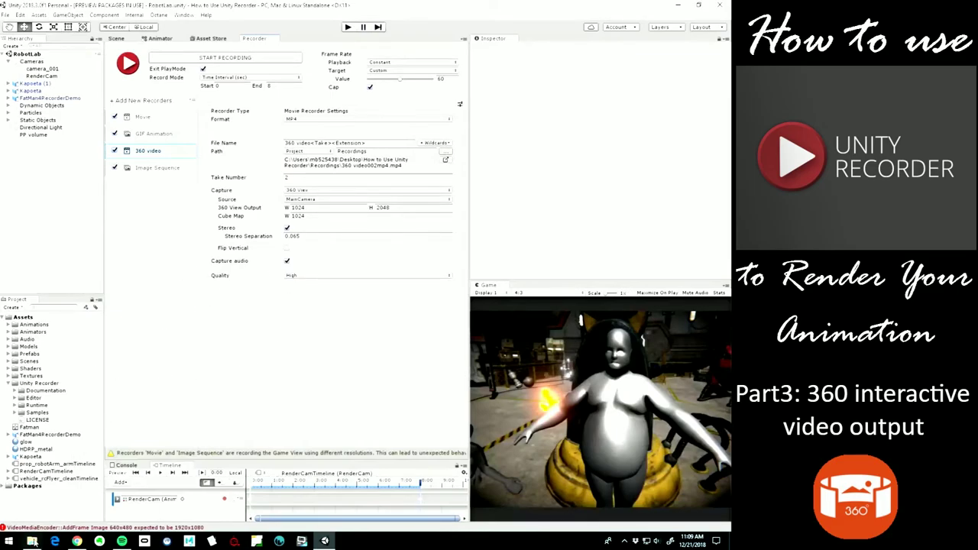
{"action": "left_click", "coordinate": [32, 541]}
{"action": "left_click_drag", "start_coordinate": [270, 251], "coordinate": [381, 118]}
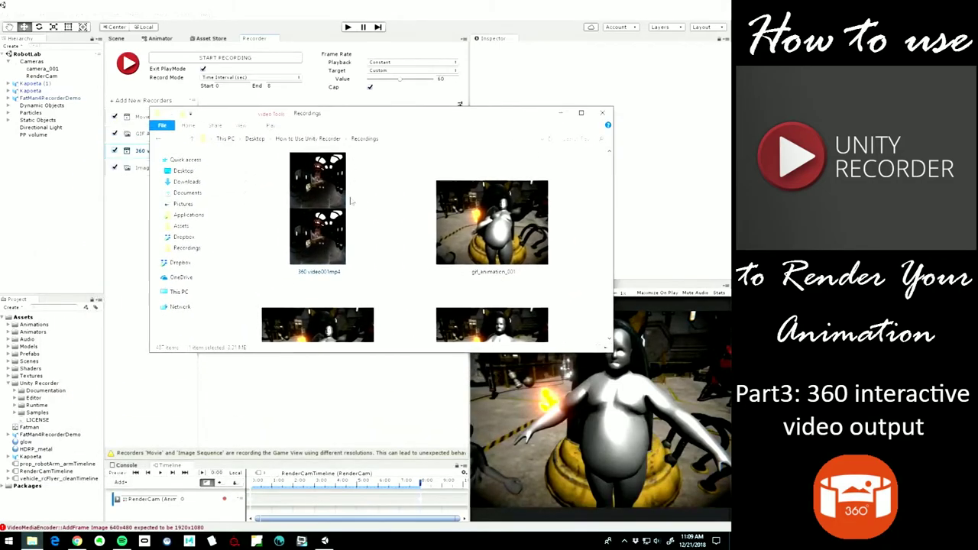
{"action": "double_click", "coordinate": [318, 223]}
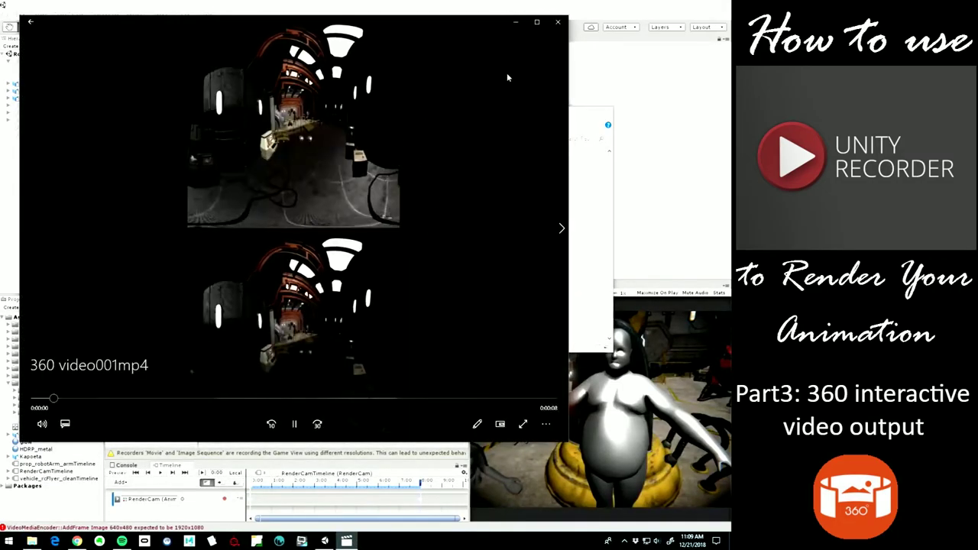
{"action": "left_click", "coordinate": [523, 424]}
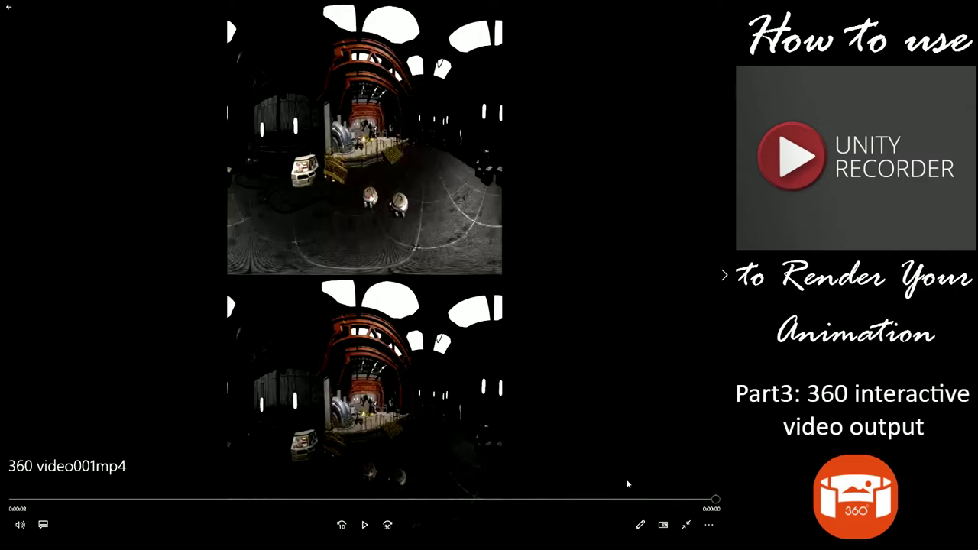
{"action": "left_click", "coordinate": [685, 525]}
{"action": "left_click", "coordinate": [557, 22]}
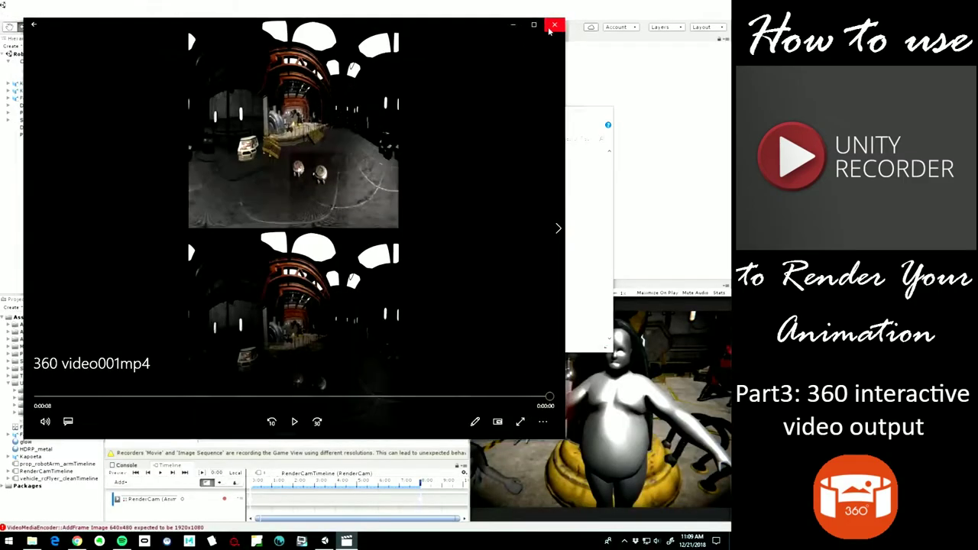
Keep the Image Sequence recorder on Game View at Match Window Size, and switch its format to EXR
{"action": "left_click", "coordinate": [603, 113]}
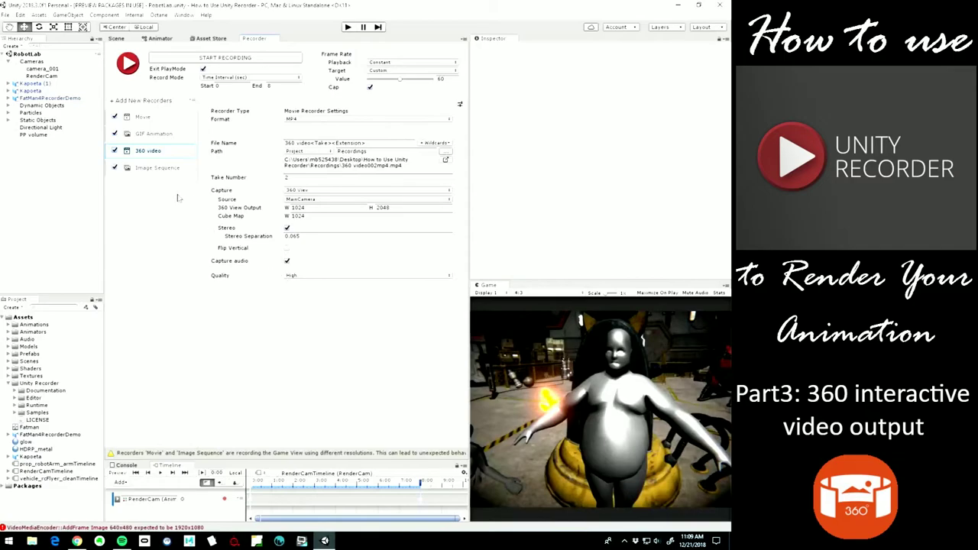
{"action": "left_click", "coordinate": [156, 168]}
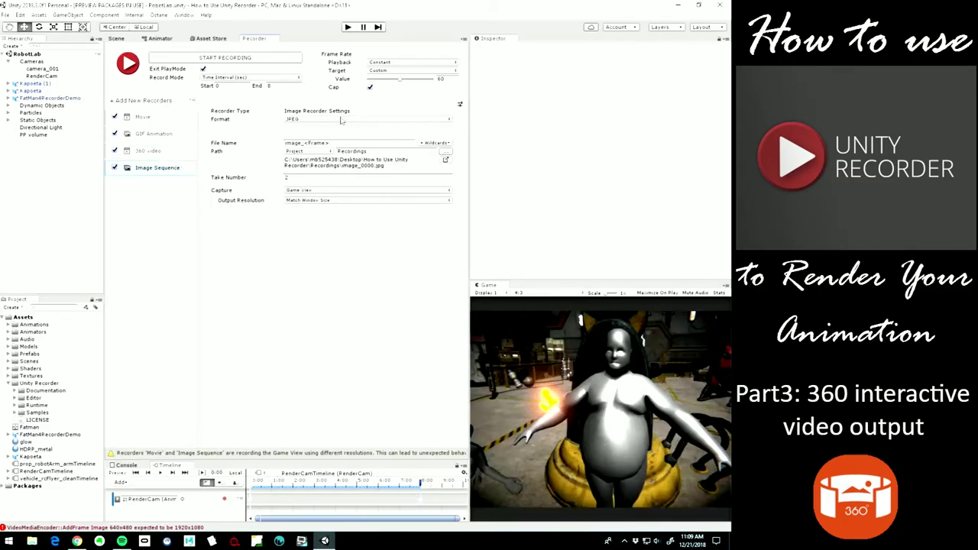
{"action": "left_click", "coordinate": [314, 190]}
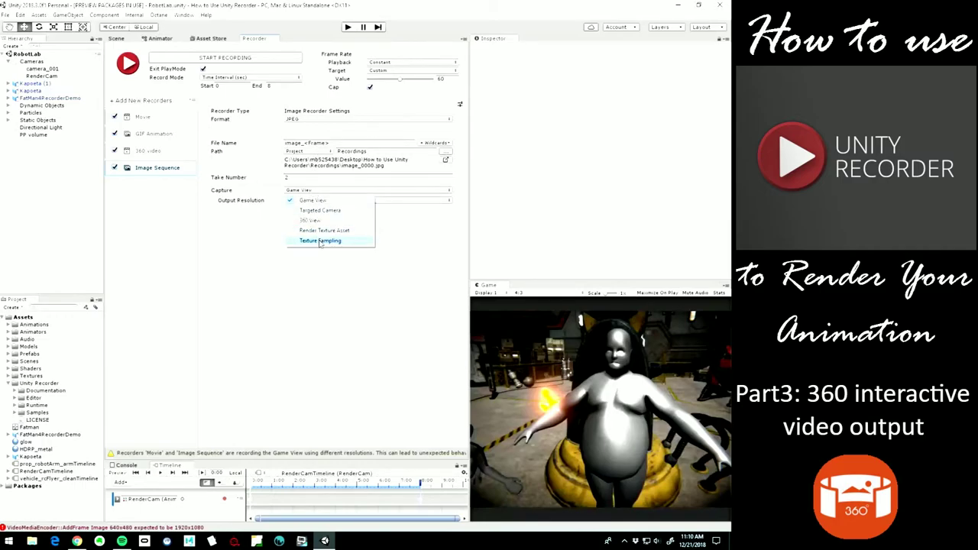
{"action": "left_click", "coordinate": [263, 219]}
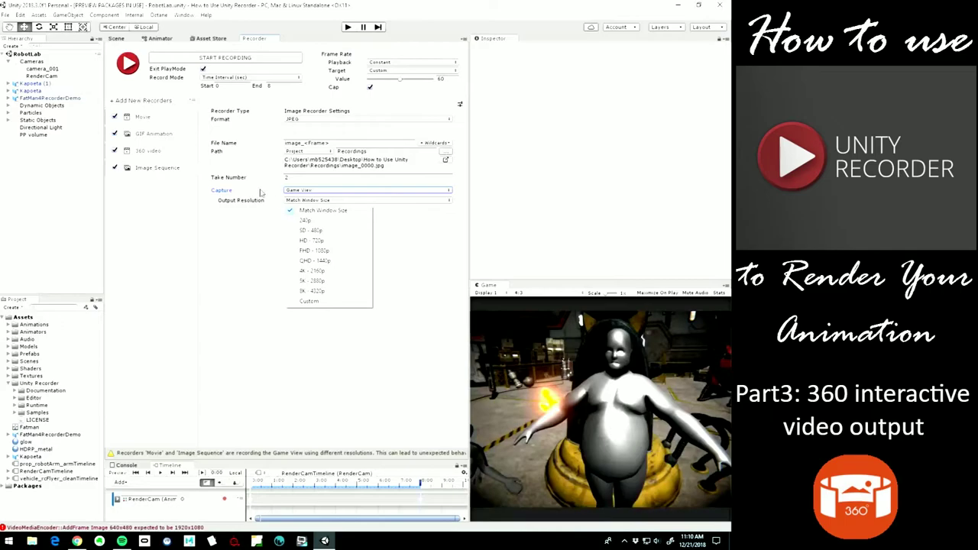
{"action": "left_click", "coordinate": [262, 193]}
{"action": "left_click", "coordinate": [305, 118]}
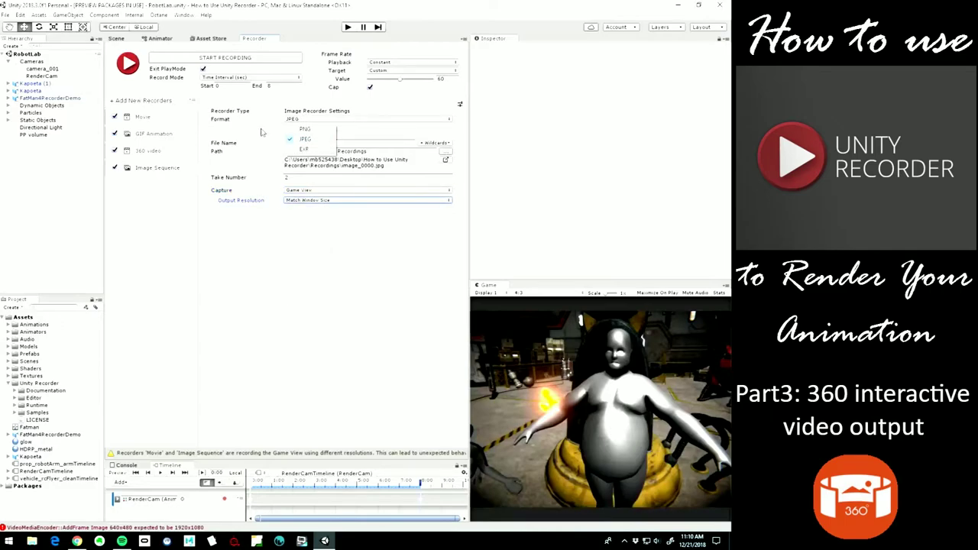
{"action": "left_click", "coordinate": [304, 152]}
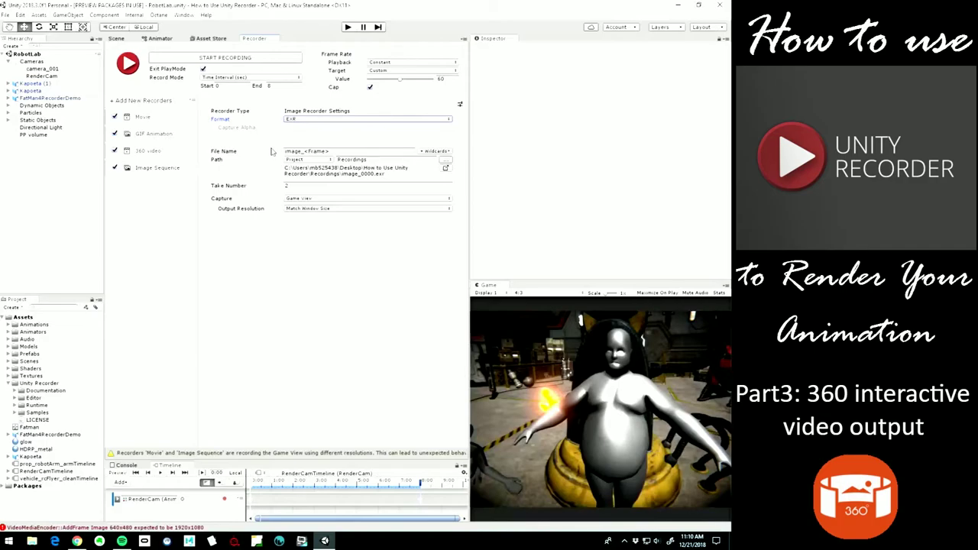
Add an Animation Clip recorder, test it with a brief play-mode run, and toggle it off and on
{"action": "left_click", "coordinate": [161, 104]}
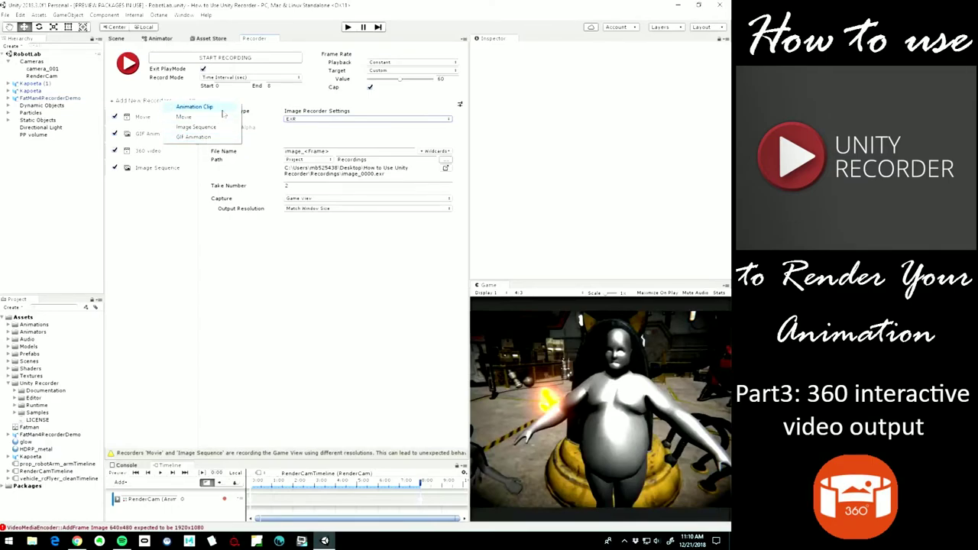
{"action": "left_click", "coordinate": [197, 107]}
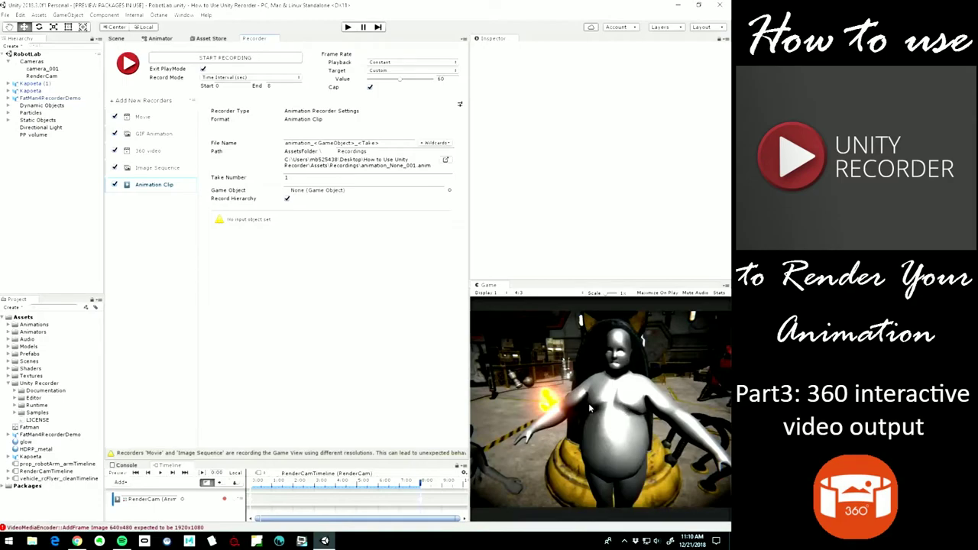
{"action": "left_click", "coordinate": [348, 27]}
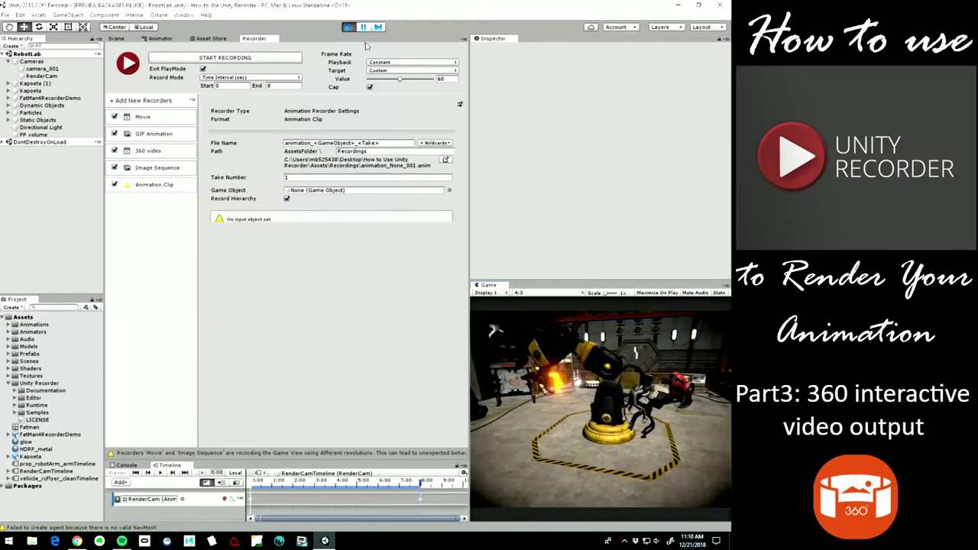
{"action": "key", "text": "ctrl+p"}
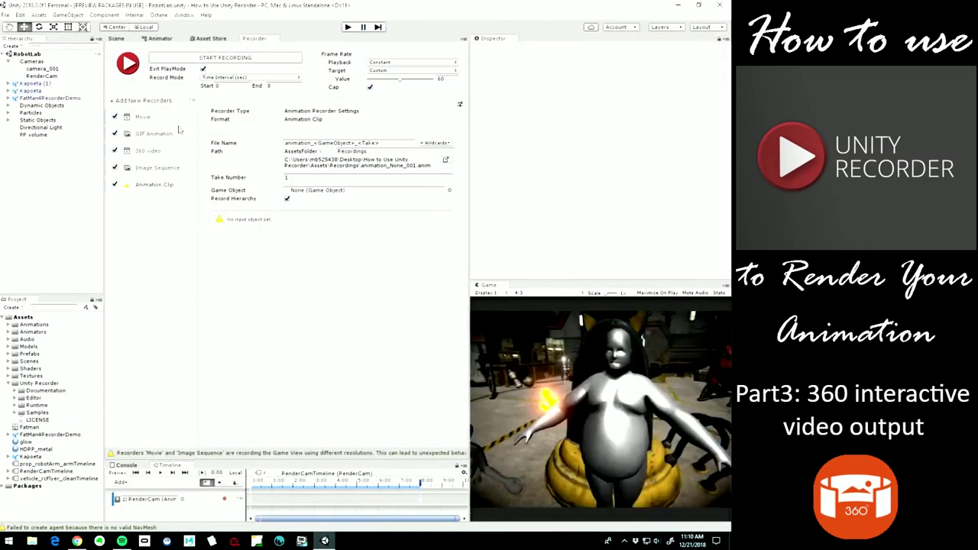
{"action": "left_click", "coordinate": [114, 185]}
{"action": "left_click", "coordinate": [115, 184]}
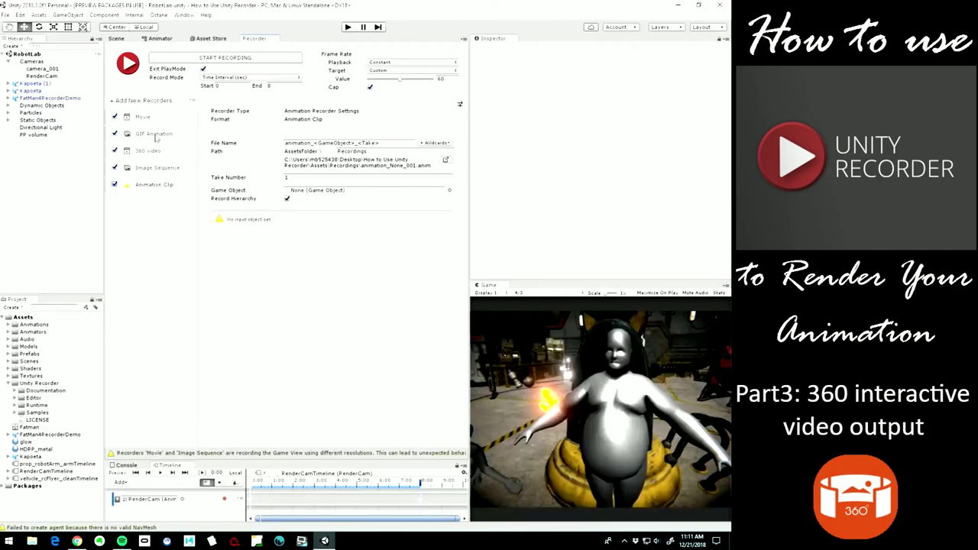
Save the recorder list as the RecorderSettingPreset asset and inspect its saved recorders
{"action": "right_click", "coordinate": [193, 103]}
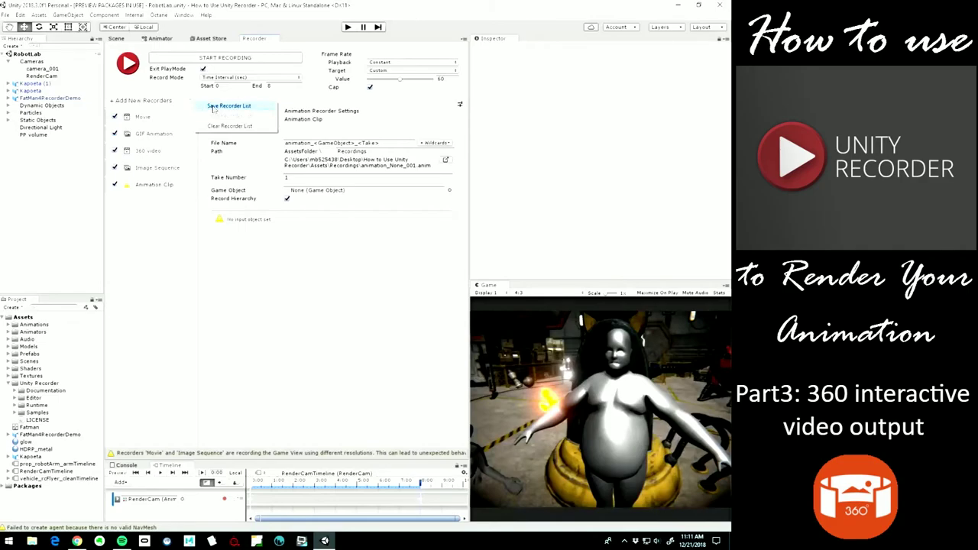
{"action": "left_click", "coordinate": [213, 107]}
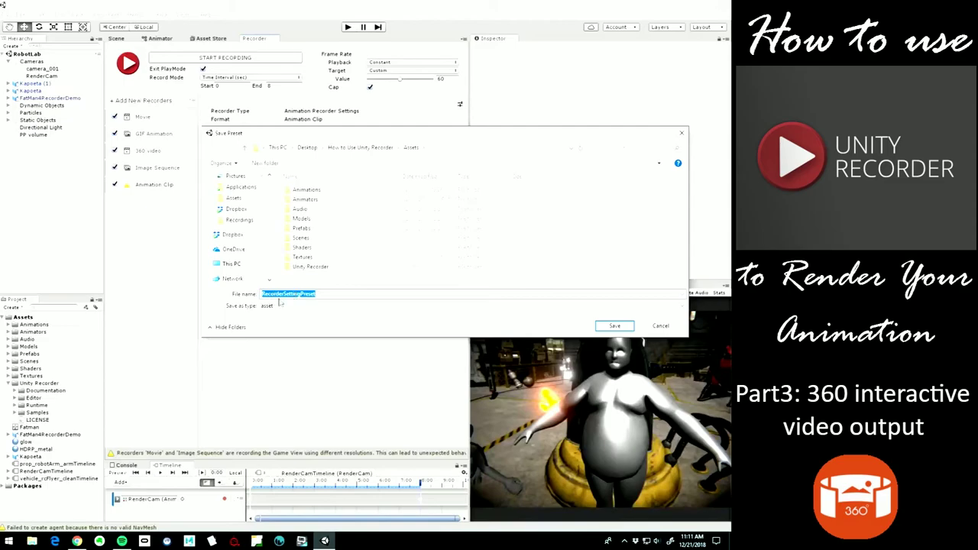
{"action": "left_click", "coordinate": [616, 326]}
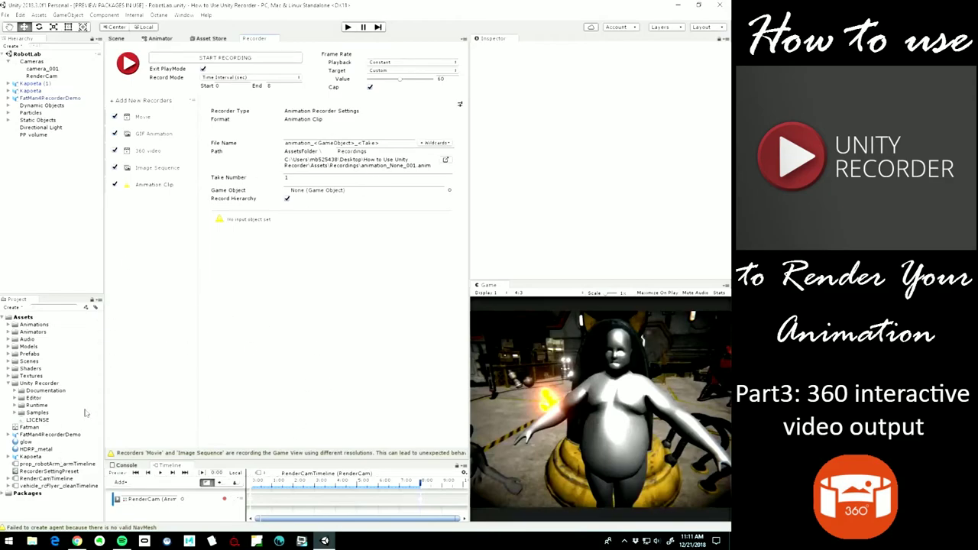
{"action": "left_click", "coordinate": [52, 471]}
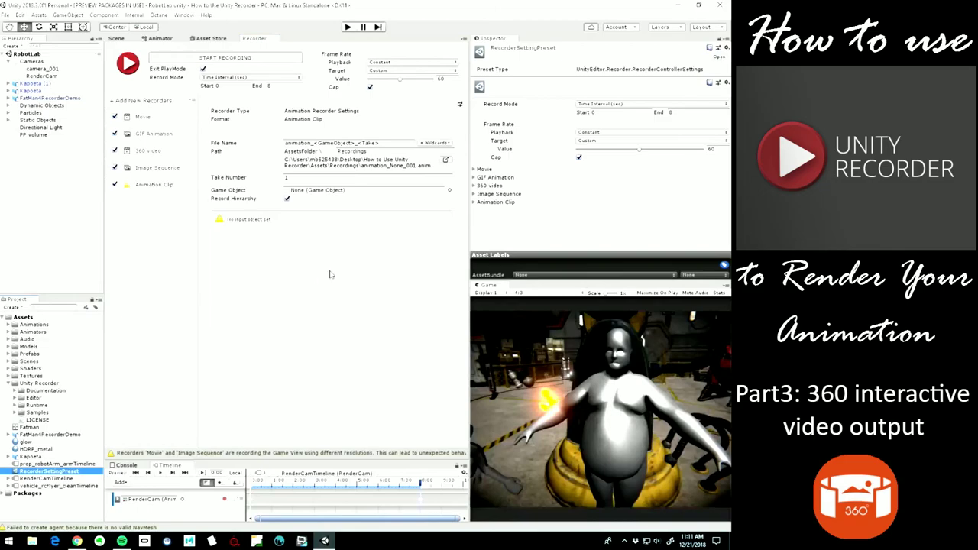